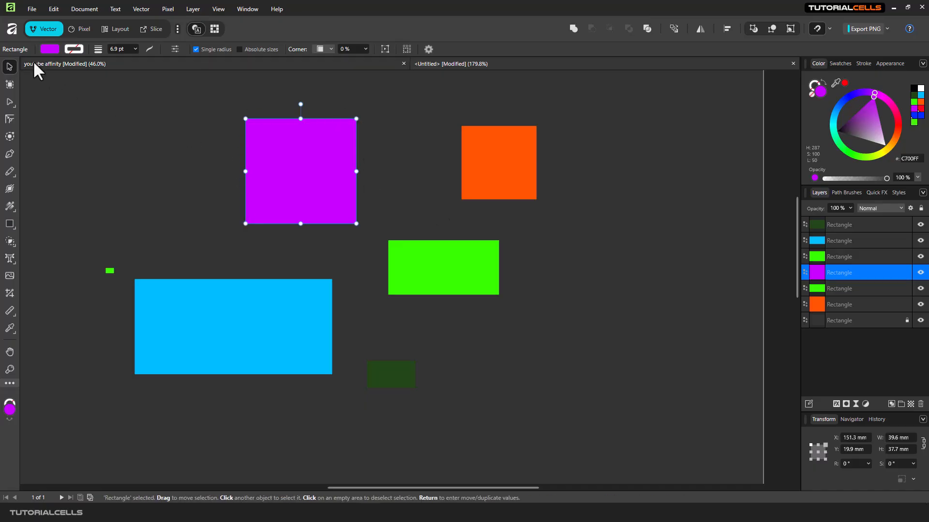
Step: Examine the purple square's fill and stroke colour settings and the available stroke options
left_click(46, 49)
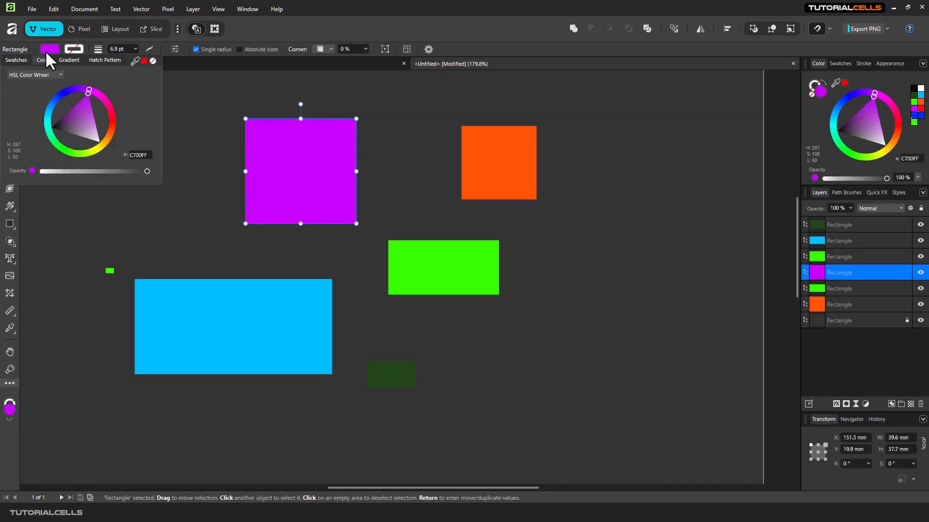
left_click(71, 50)
left_click(70, 50)
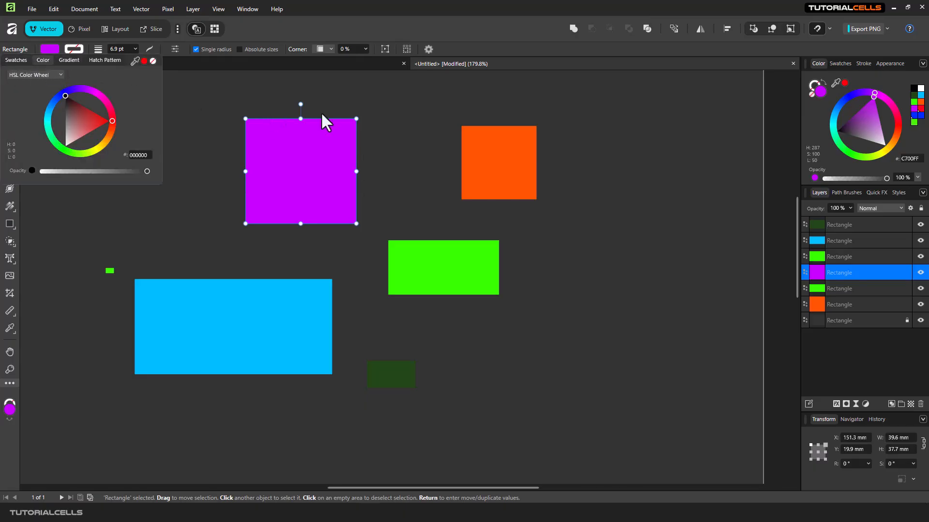
left_click_drag(275, 164, 292, 155)
left_click(72, 50)
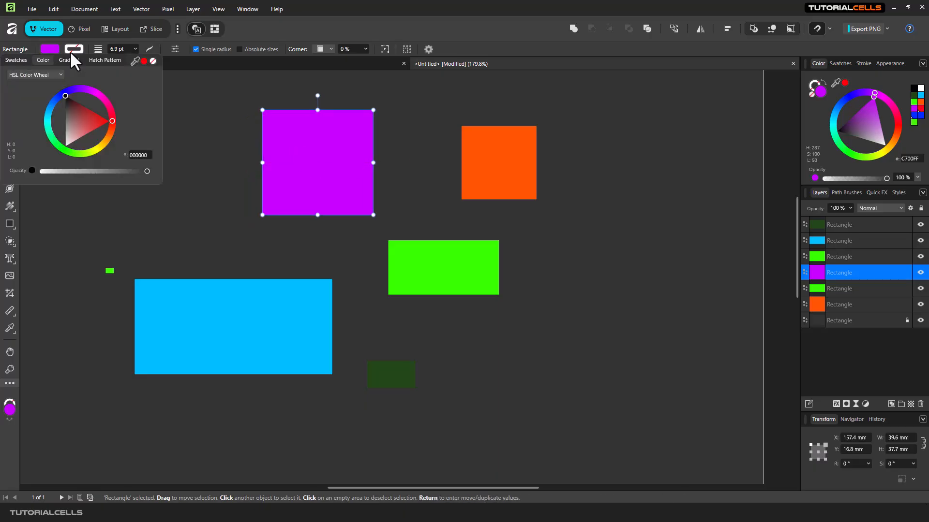
left_click_drag(336, 160, 340, 164)
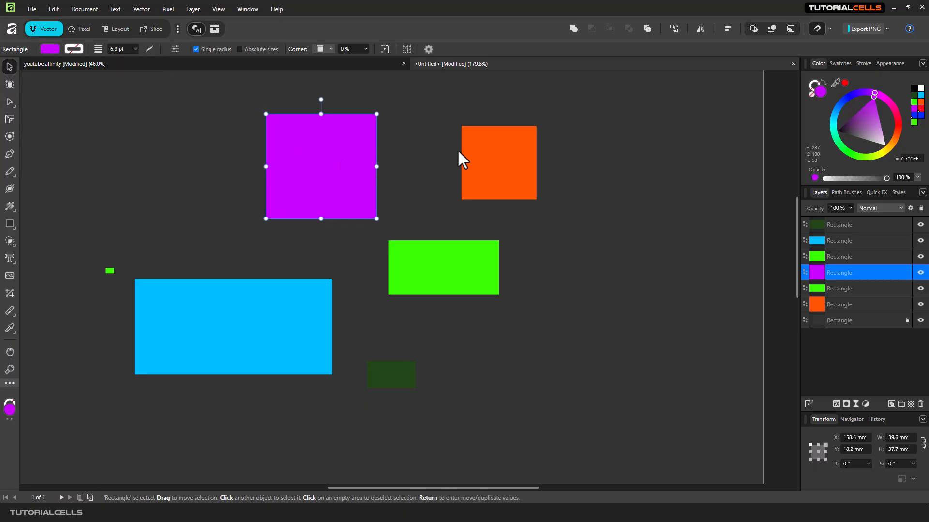
left_click(862, 63)
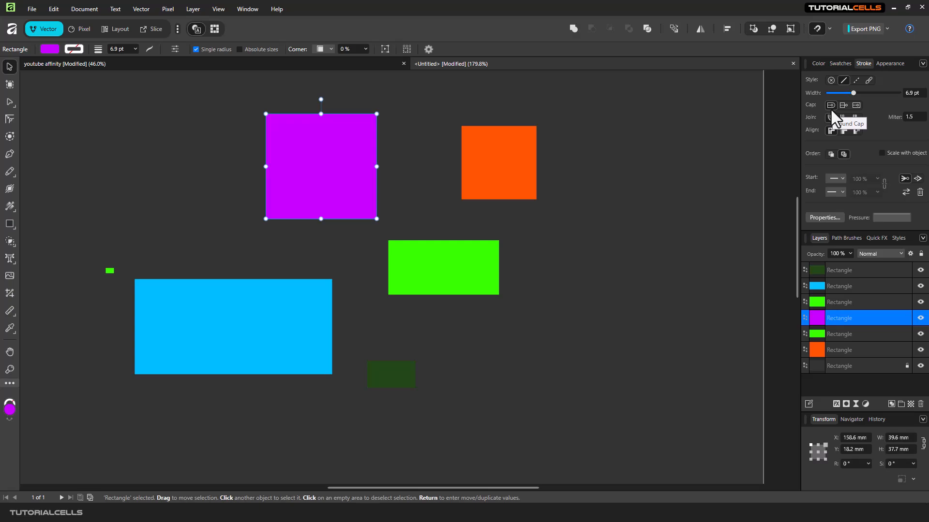
left_click(816, 64)
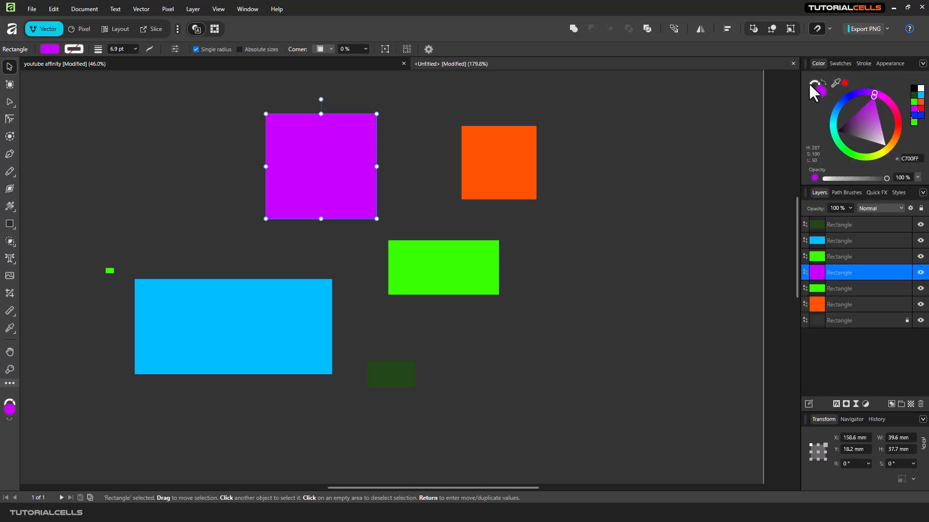
Step: Give the purple square a dark navy stroke, colour 010022
left_click(812, 85)
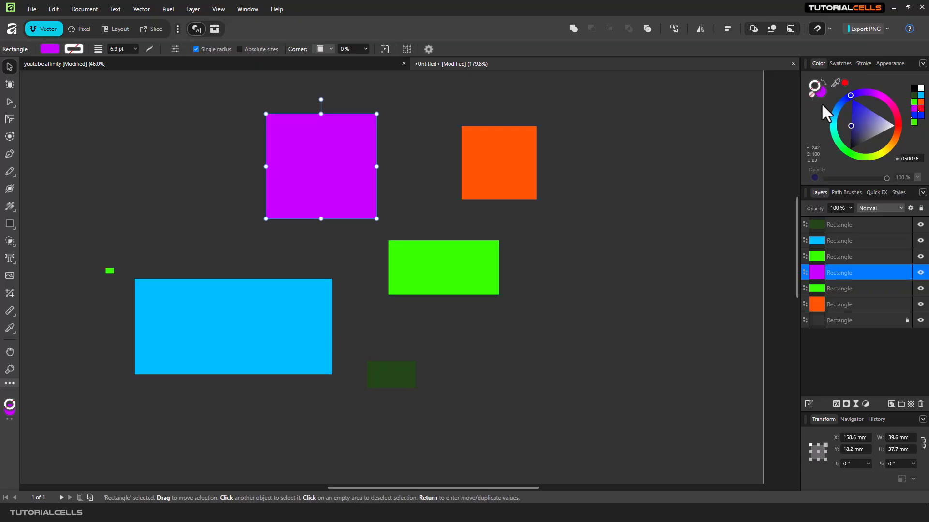
left_click(852, 109)
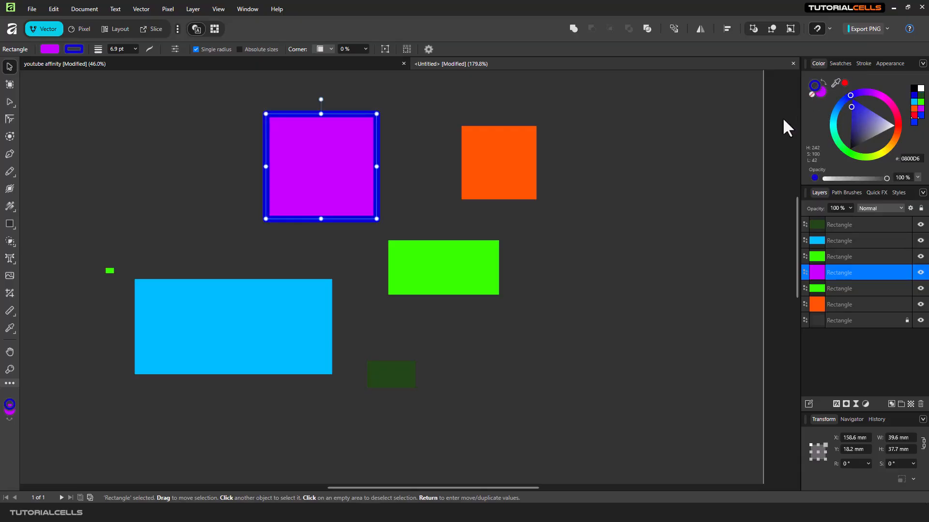
left_click_drag(853, 114, 850, 142)
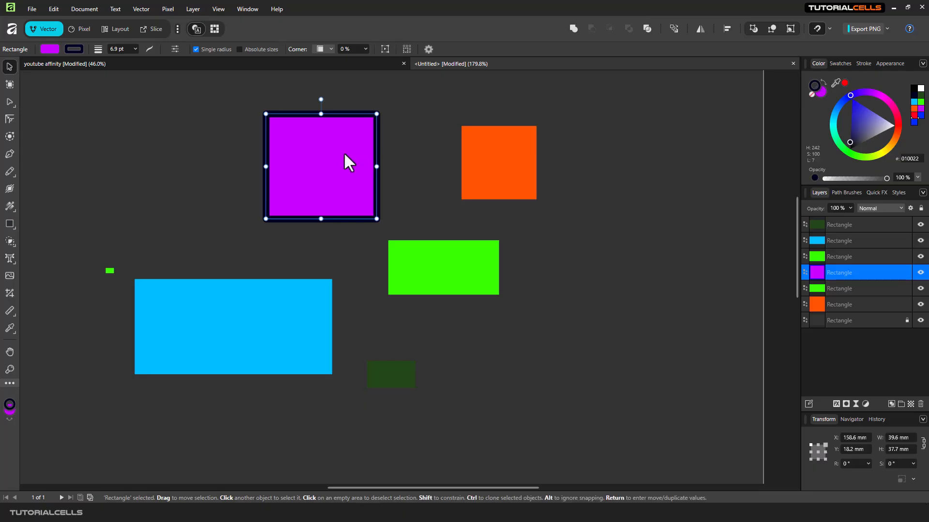
Step: Move the purple square beyond the large green rectangle, to about X 261 mm and Y 45 mm
left_click_drag(351, 156, 639, 220)
scroll(632, 224, "up", 2)
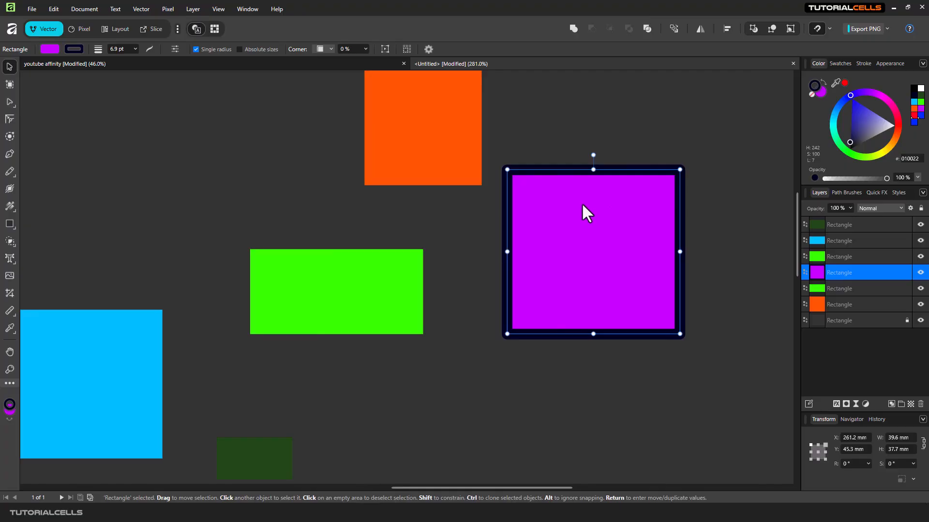
scroll(582, 202, "down", 3)
scroll(581, 202, "up", 2)
scroll(582, 203, "up", 1)
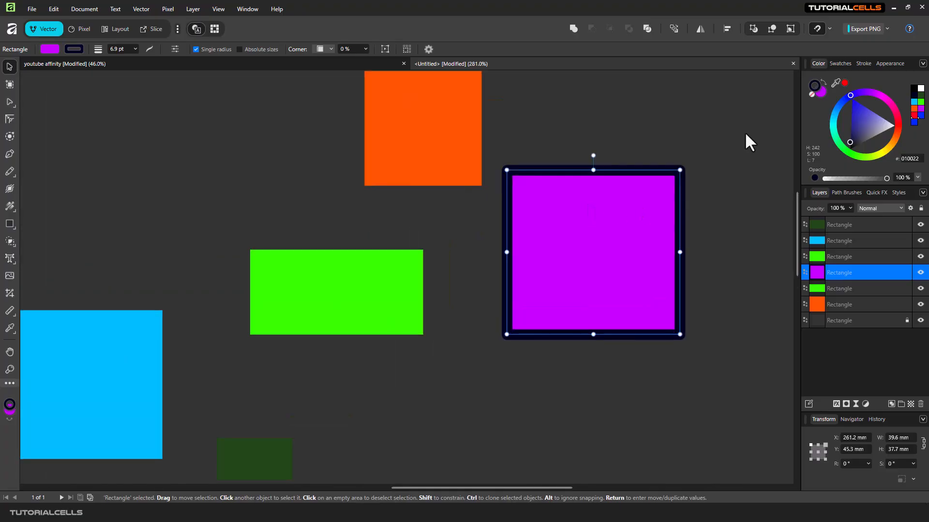
Step: Try removing the purple square's stroke, restore the solid line style and set its width to 12.1 pt
left_click(862, 64)
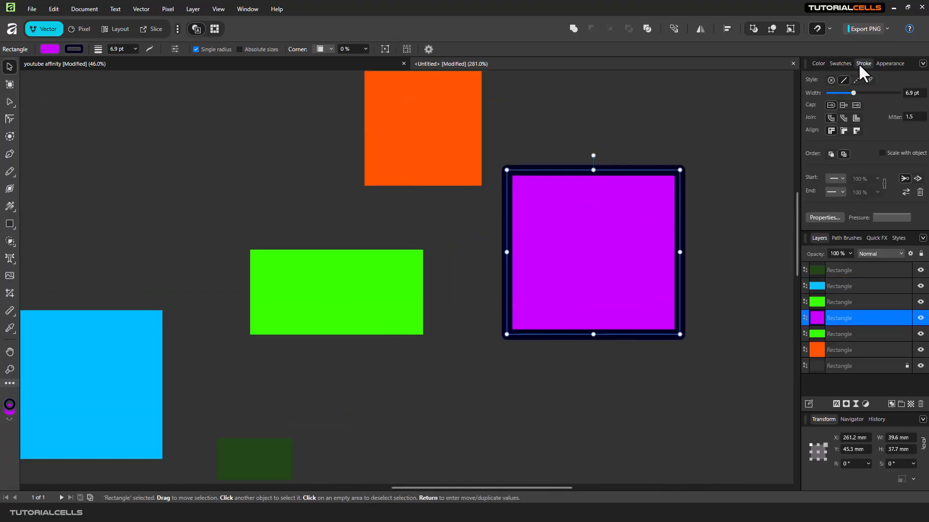
left_click(831, 80)
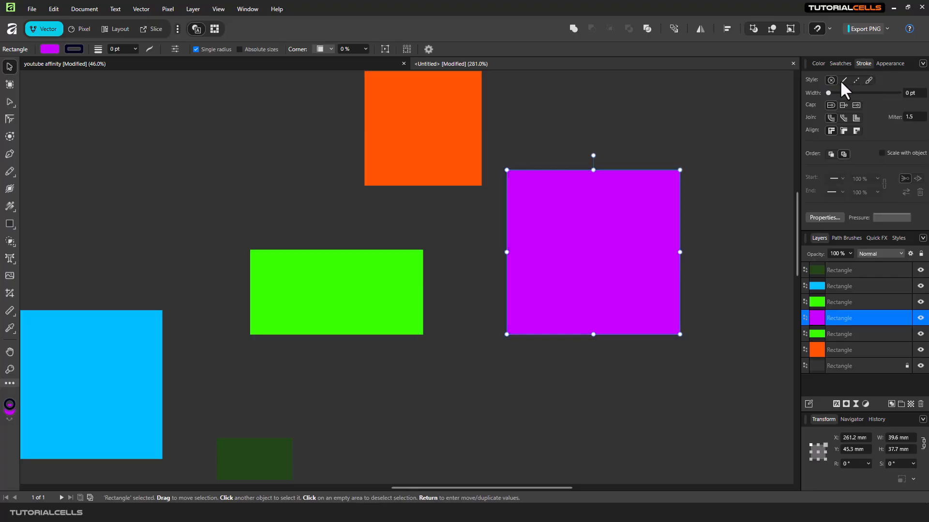
left_click(844, 80)
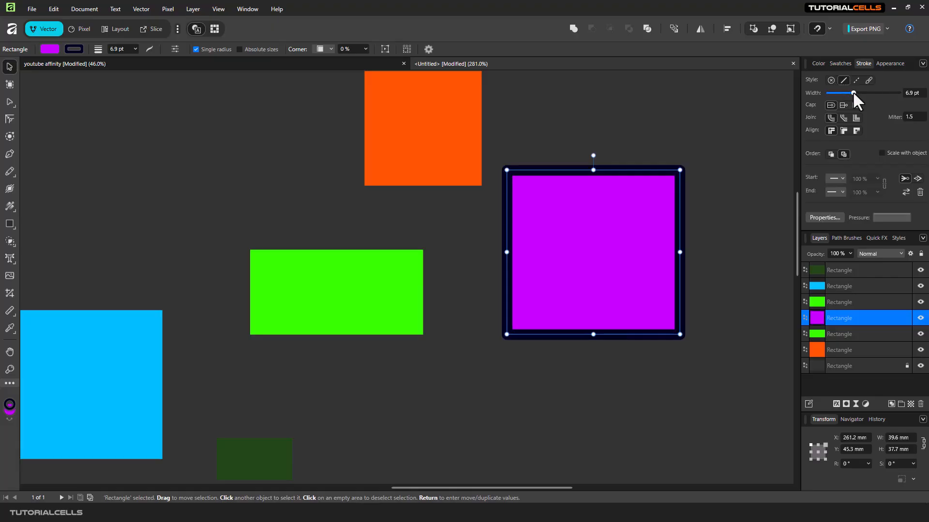
mouse_move(854, 93)
left_mouse_down()
mouse_move(873, 91)
mouse_move(851, 93)
mouse_move(860, 94)
left_mouse_up()
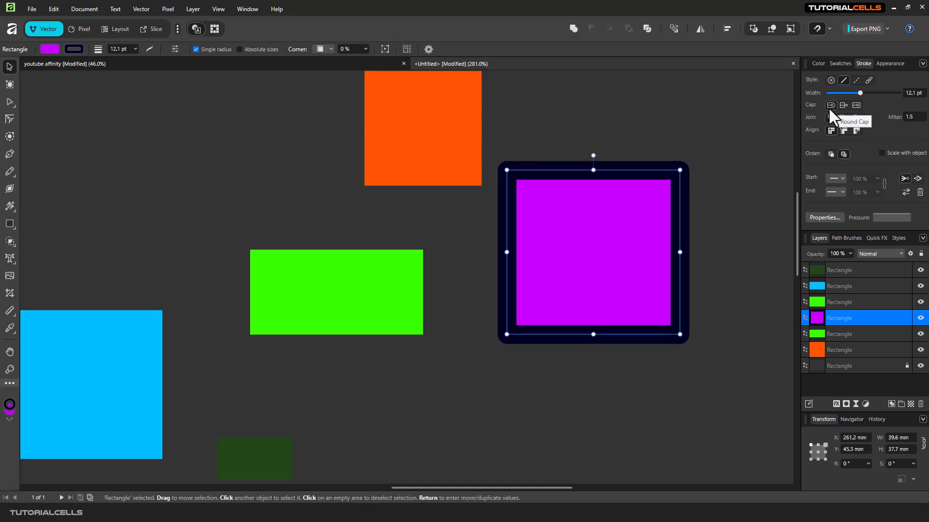
Step: Draw an open two-segment polyline about 42 by 26 mm above the purple square with the Pen tool
scroll(571, 208, "down", 2)
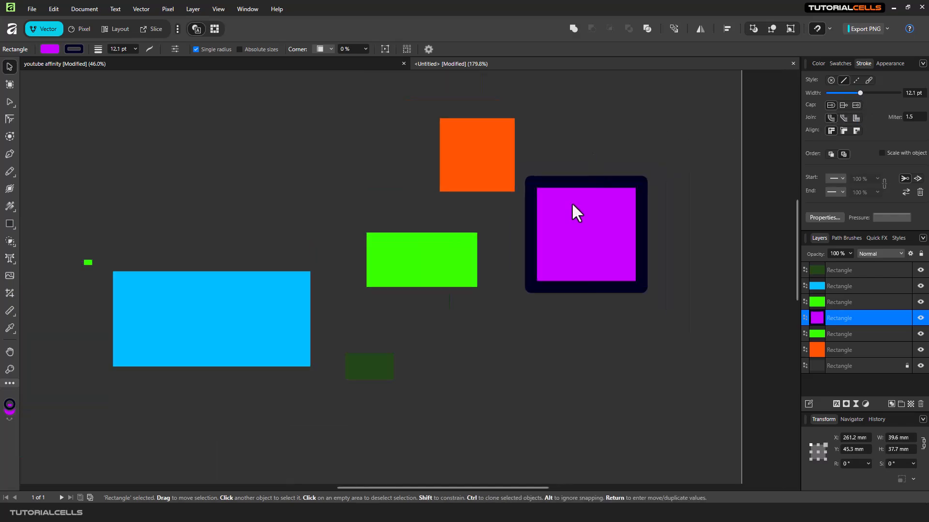
left_click(11, 151)
left_click(549, 128)
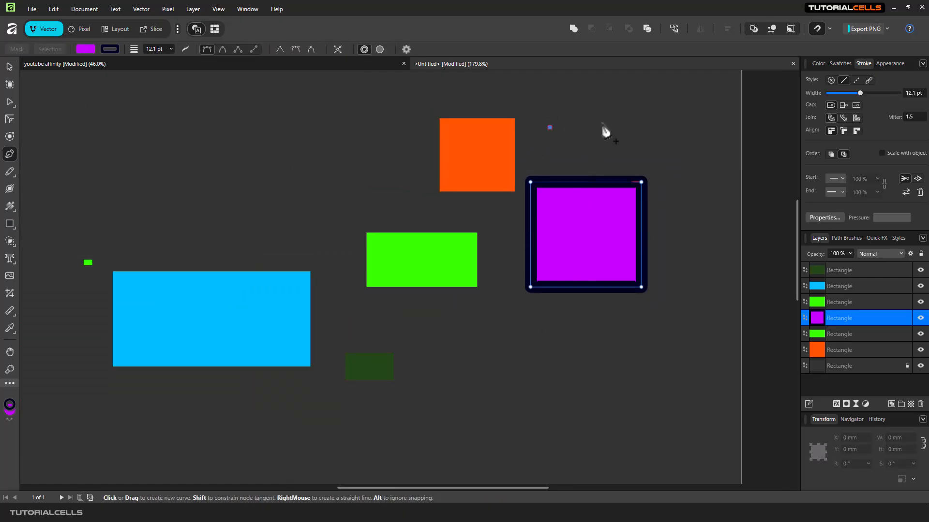
left_click(667, 84)
left_click(629, 155)
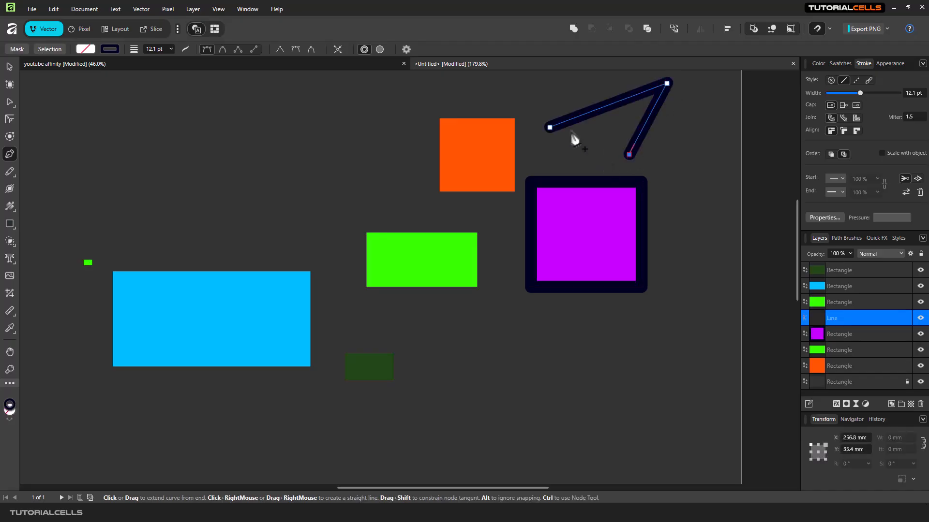
left_click(10, 67)
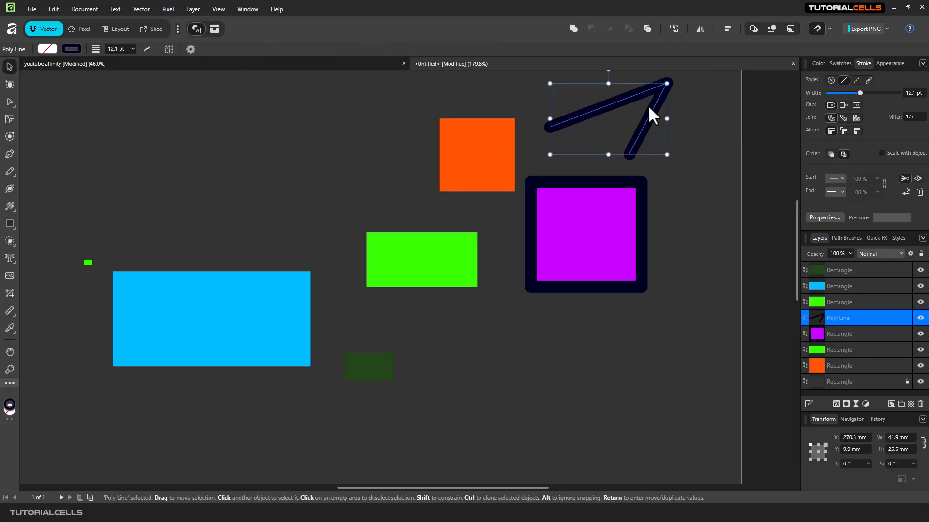
Step: Try the butt and square caps on the polyline's ends and set them back to round caps
scroll(647, 104, "up", 1)
right_click(709, 131)
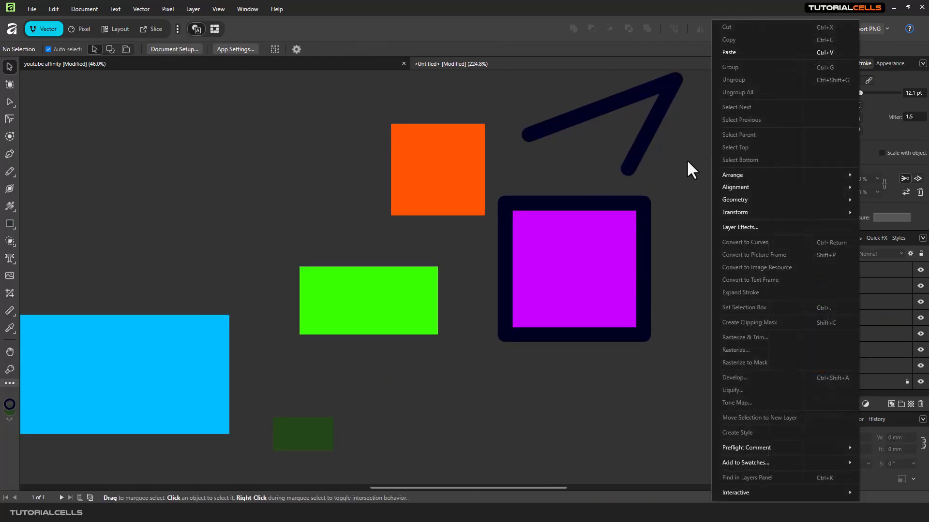
left_click(687, 160)
key("space")
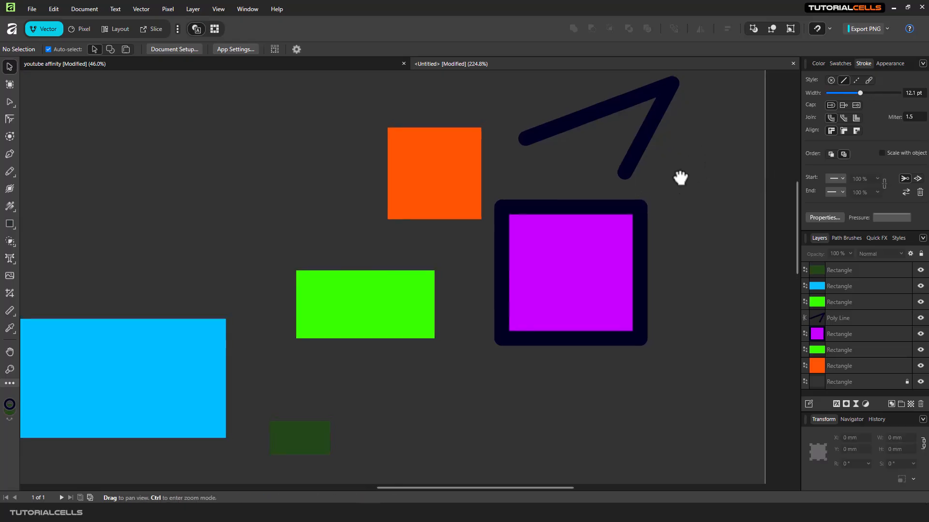
left_click_drag(677, 179, 617, 224)
scroll(617, 216, "up", 1)
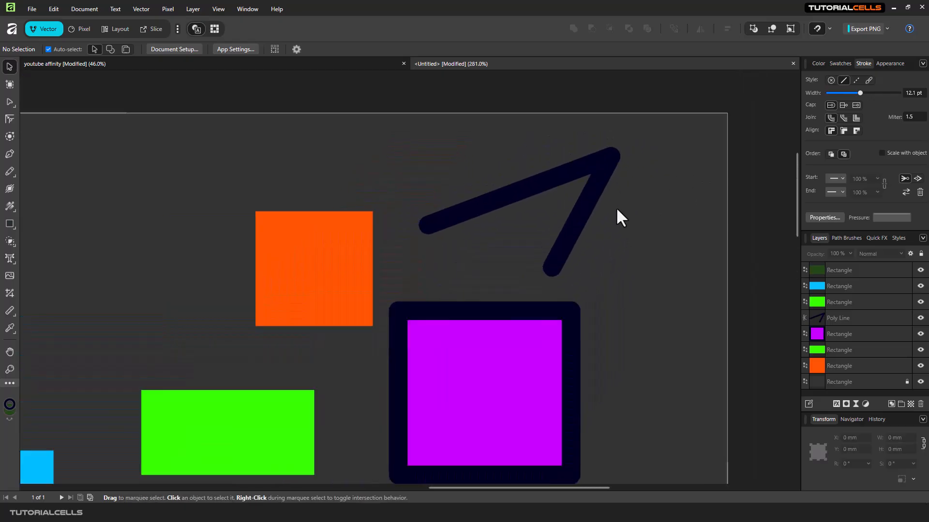
left_click(594, 173)
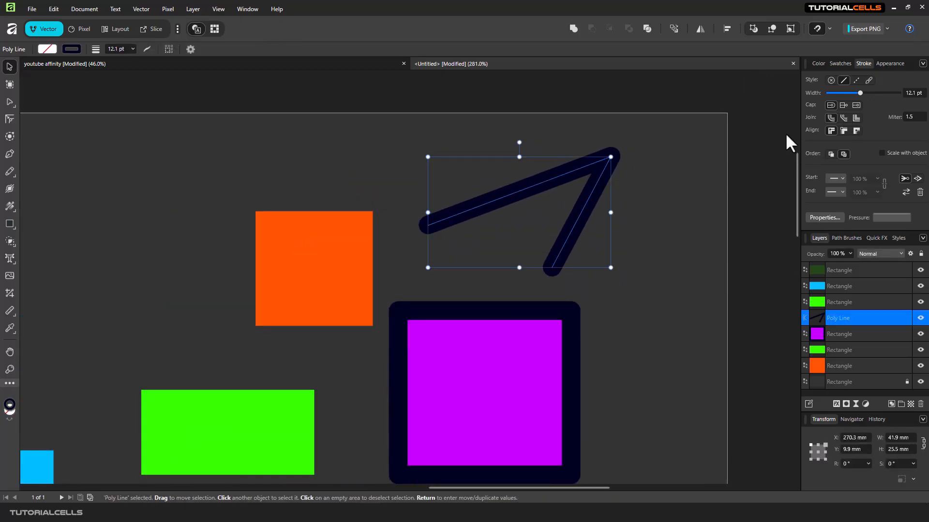
scroll(547, 271, "up", 1)
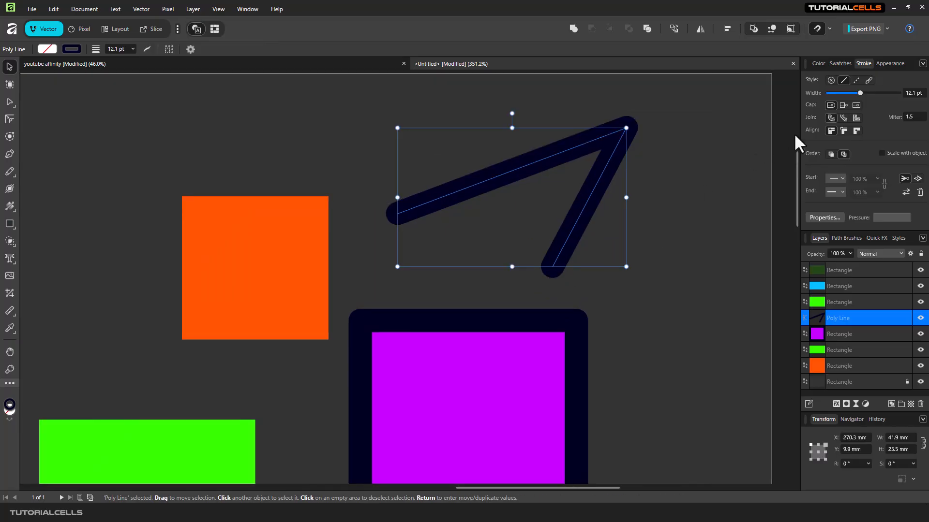
left_click(842, 106)
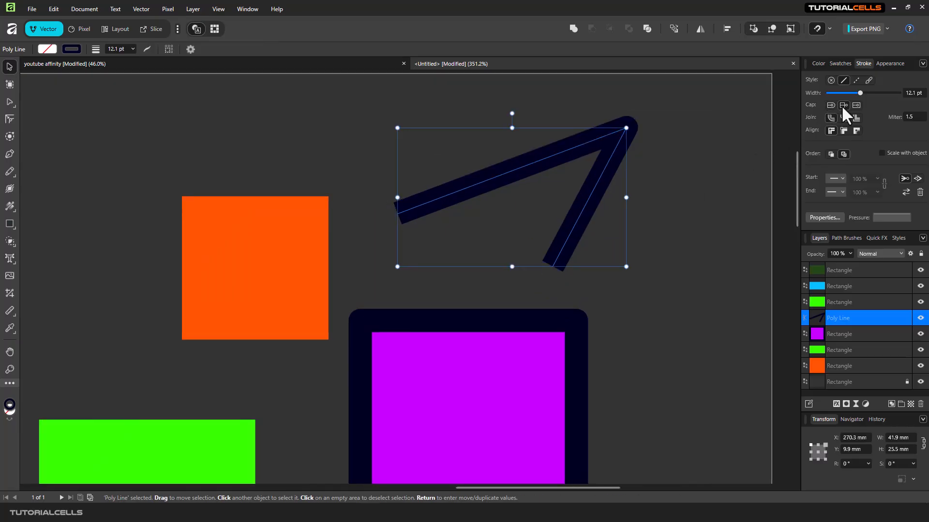
left_click(856, 105)
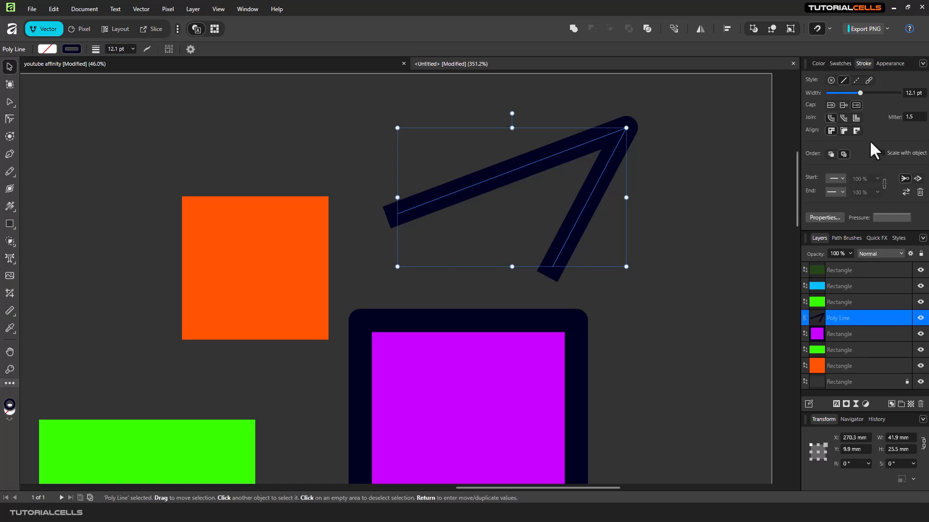
left_click(843, 106)
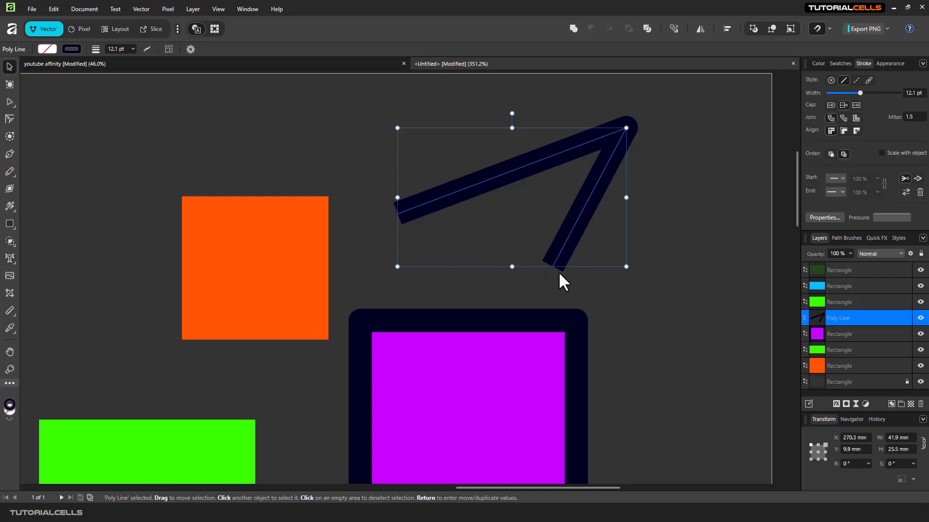
left_click(855, 105)
left_click(829, 105)
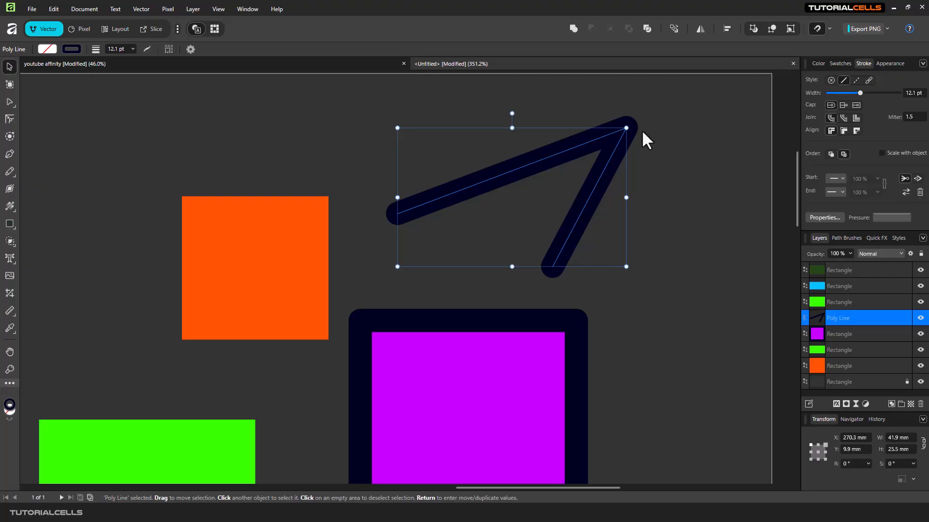
Step: Try a bevel join on the polyline's corner and set a miter join with a miter limit of 5
scroll(642, 131, "up", 3)
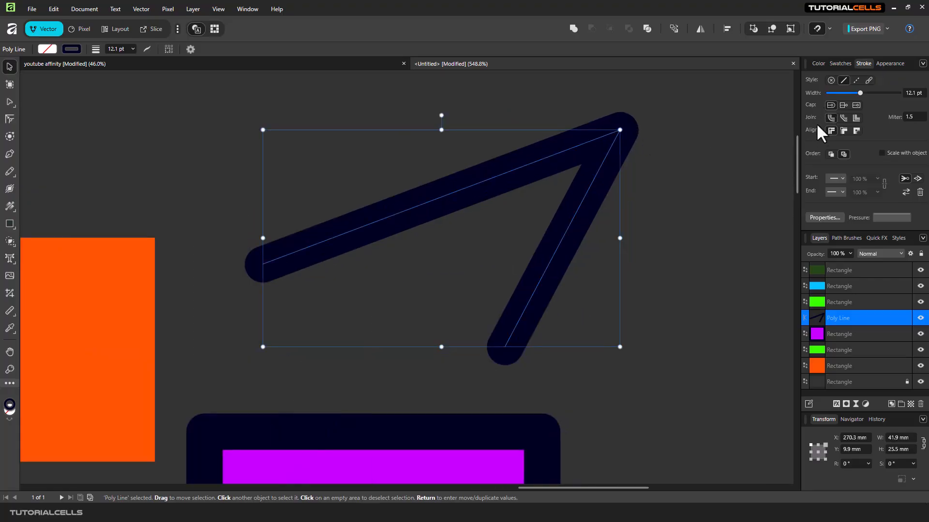
left_click(842, 118)
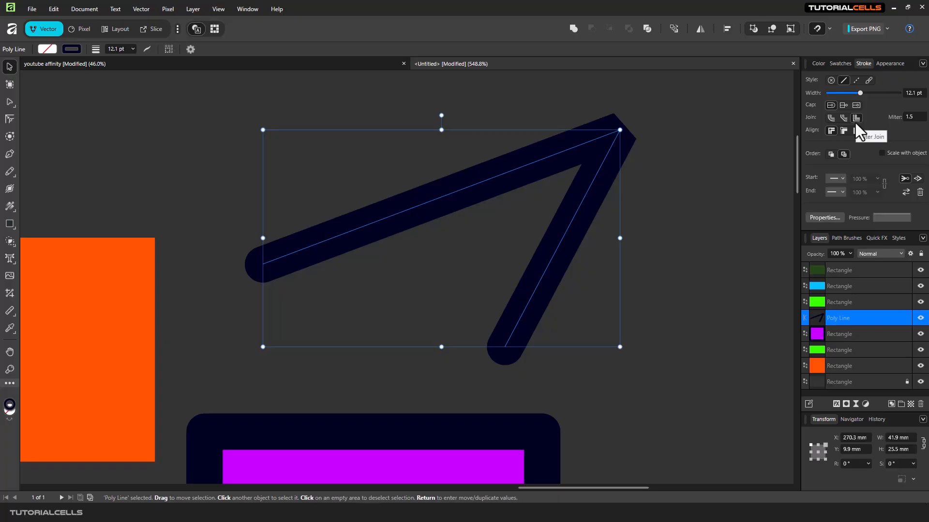
left_click(913, 117)
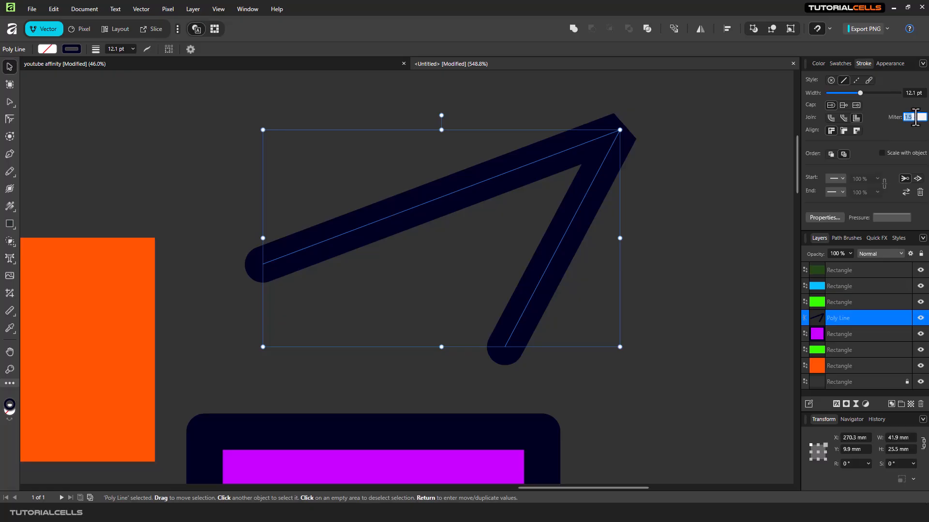
type("1")
left_click(908, 117)
key("Return")
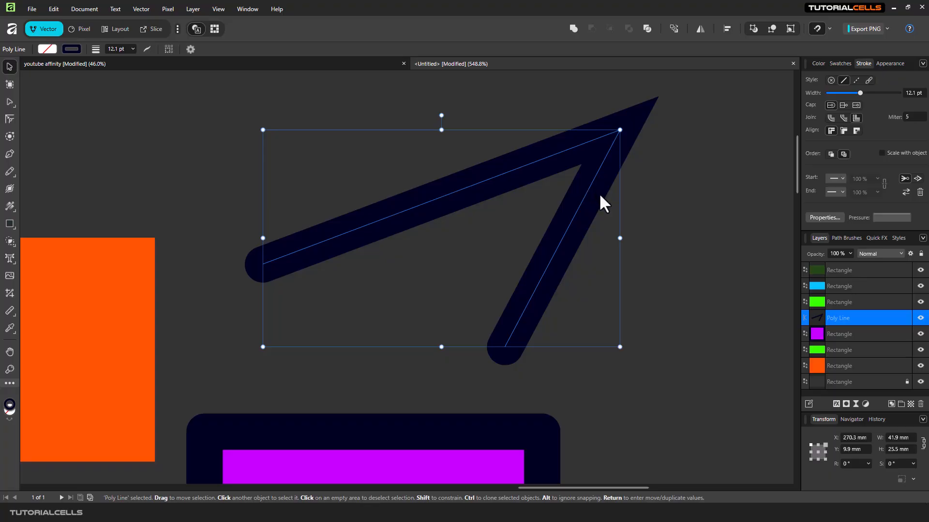
Step: Apply the inside and outside stroke alignments in turn to the polyline and select the purple square
left_click(843, 132)
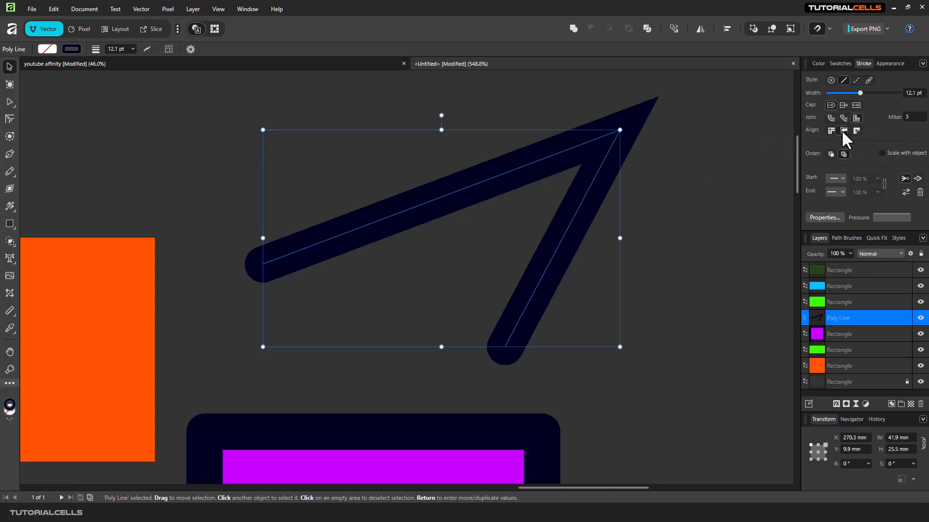
left_click(853, 131)
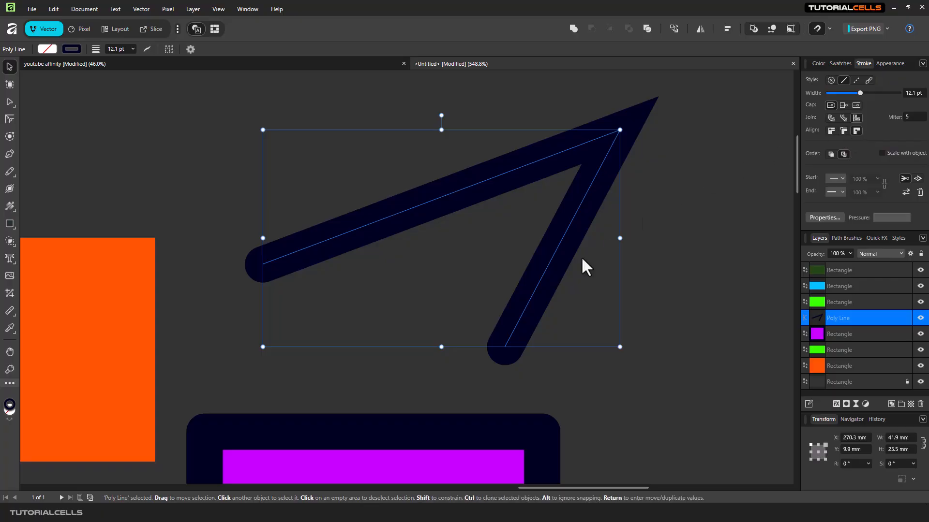
scroll(503, 339, "down", 5)
left_click(465, 422)
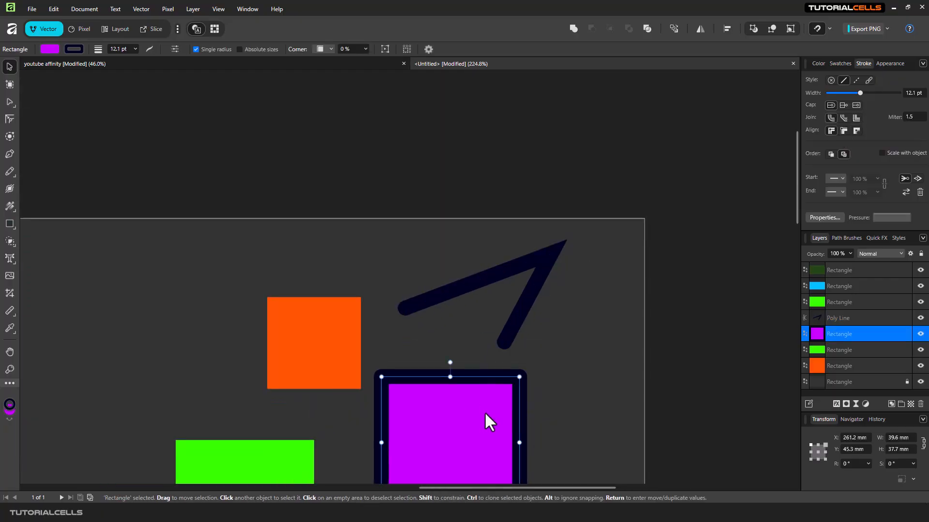
Step: Apply the inside and outside stroke alignments in turn to the purple square
scroll(482, 416, "up", 3)
left_click_drag(477, 414, 576, 199)
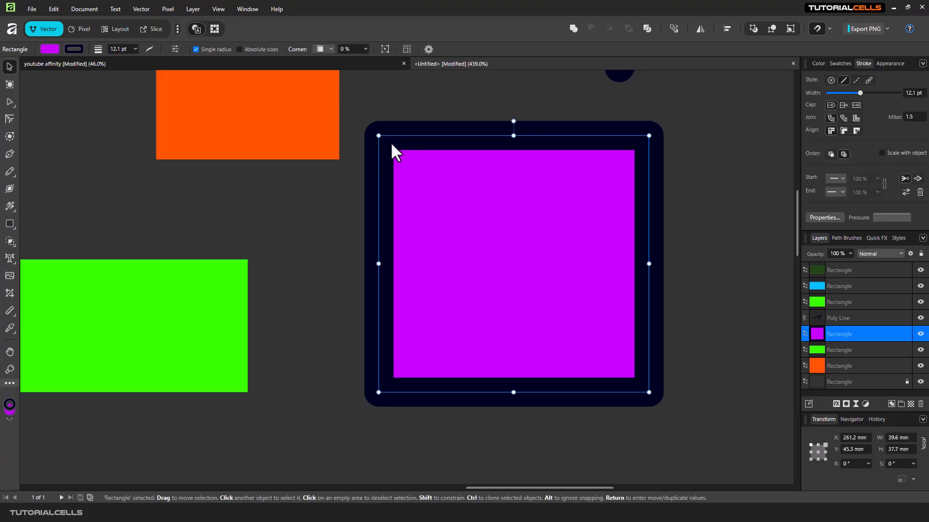
left_click(842, 132)
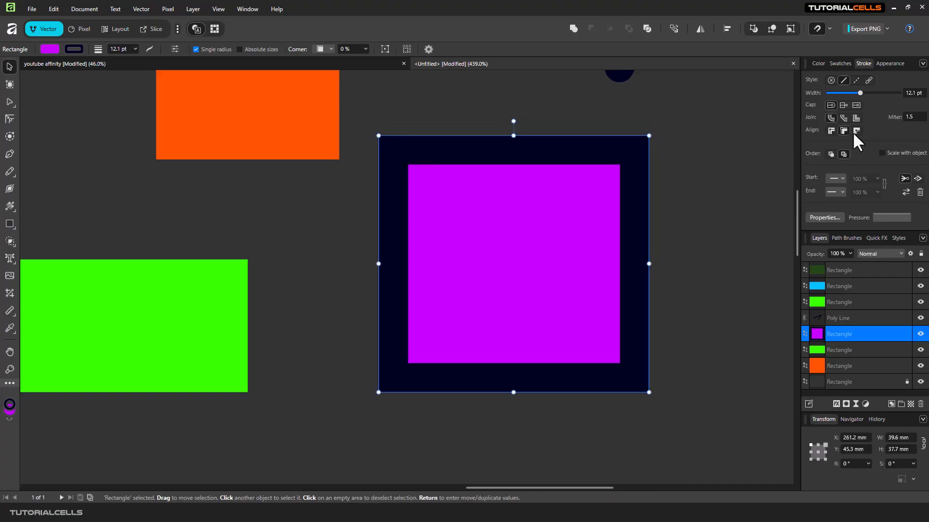
left_click(854, 133)
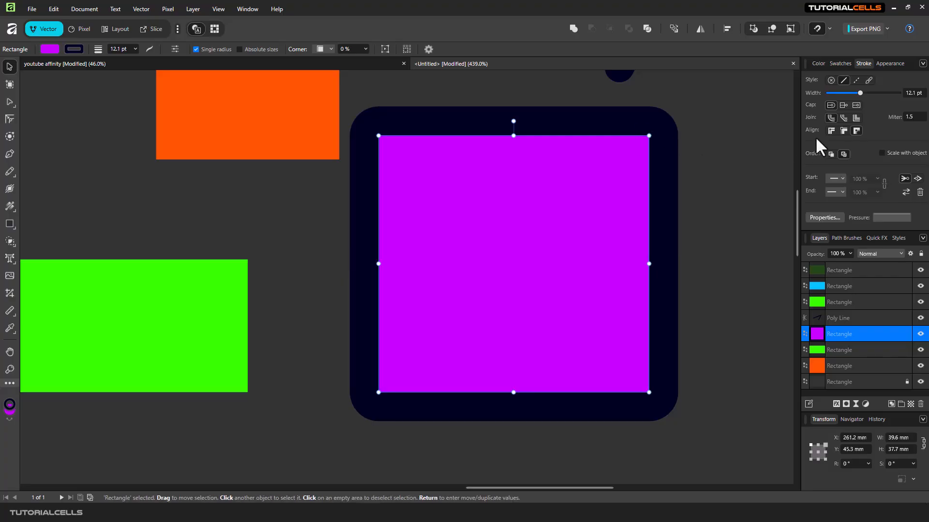
Step: Try the miter and bevel joins on the purple square's stroke and set it back to a round join
left_click(857, 118)
left_click(843, 119)
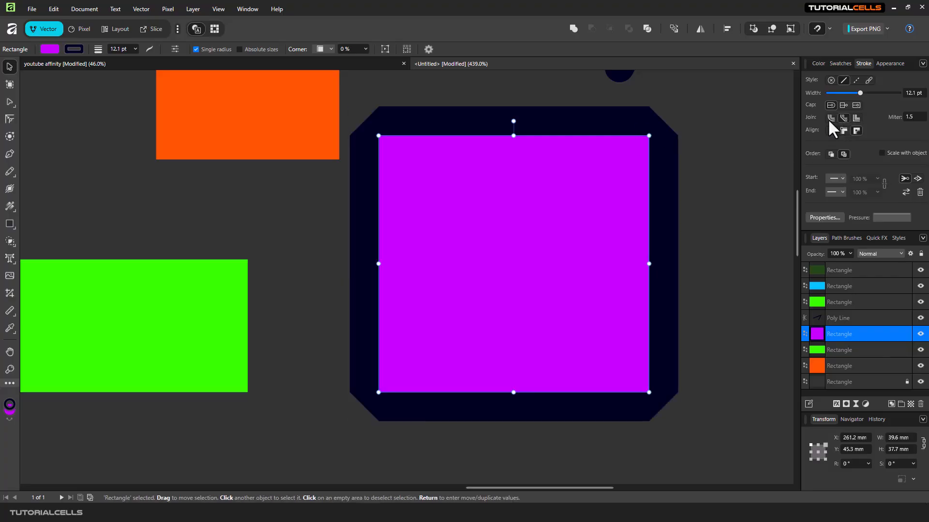
left_click(829, 118)
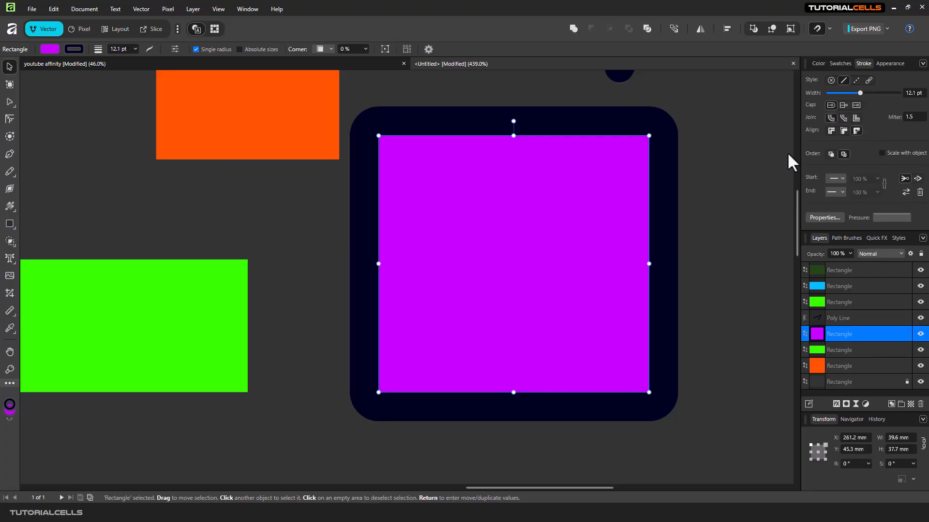
Step: Try the purple square's stroke behind its fill with different alignments, and set it back to centre alignment in front of the fill
left_click(831, 155)
left_click(841, 132)
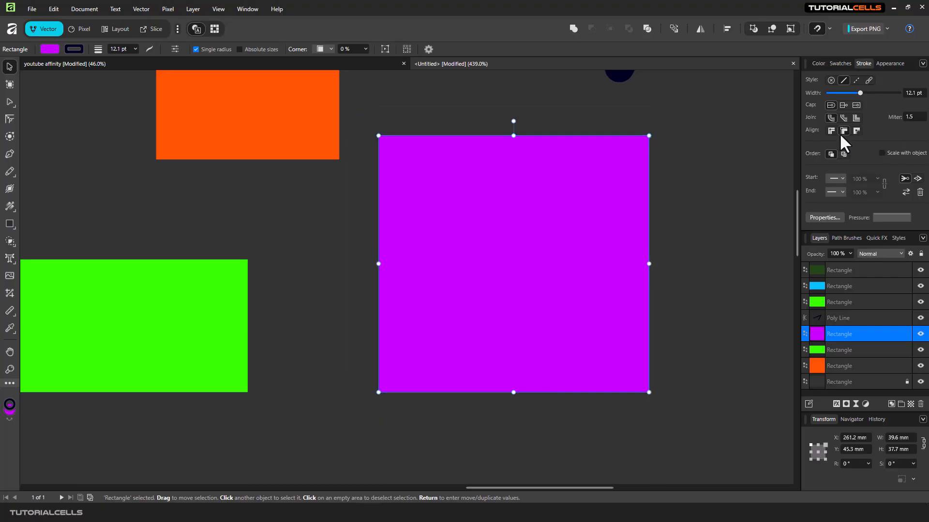
left_click(843, 154)
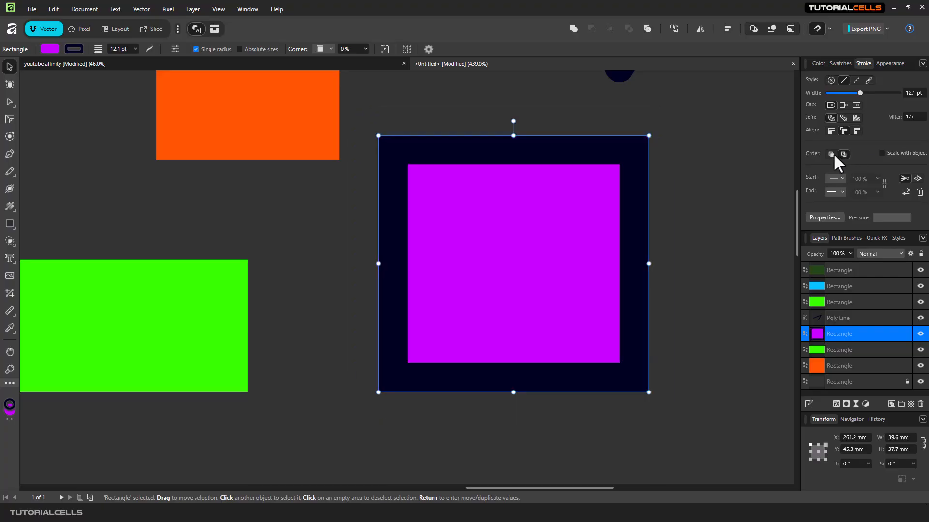
left_click(831, 130)
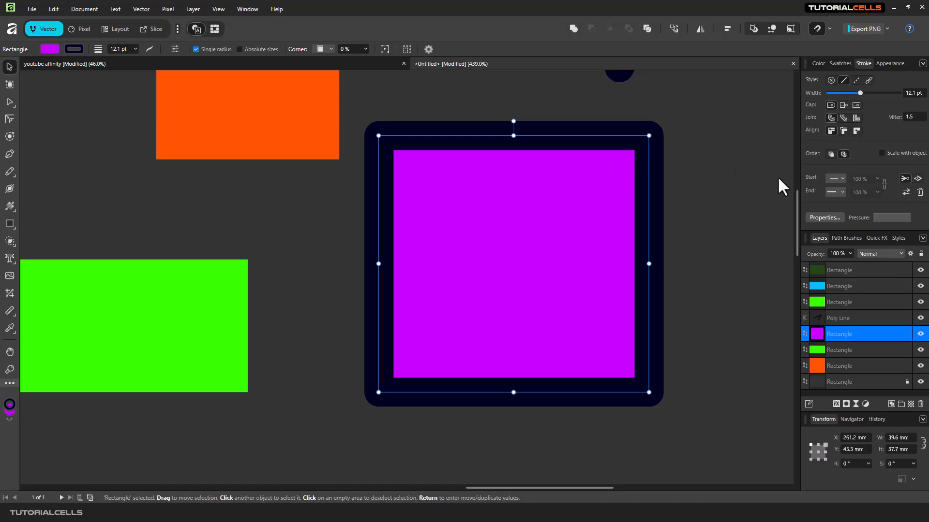
left_click(831, 154)
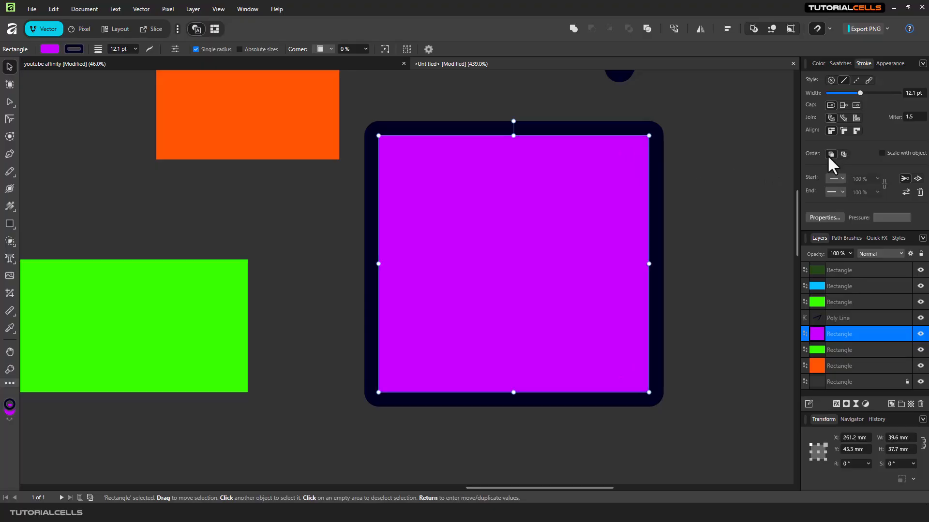
left_click(841, 155)
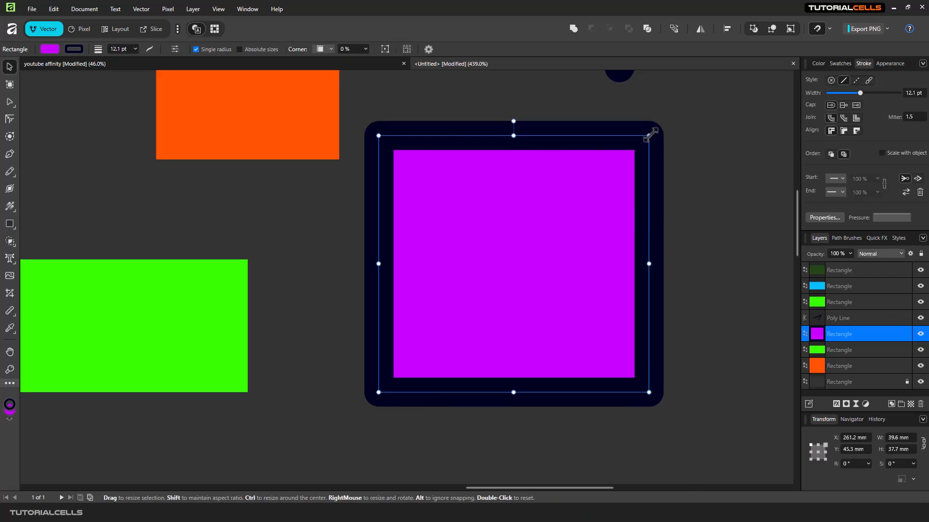
Step: Shrink the purple square to about 37 by 34 mm and reduce its stroke width to about 8.7 pt
left_click_drag(649, 136, 560, 225)
left_click_drag(482, 286, 626, 154)
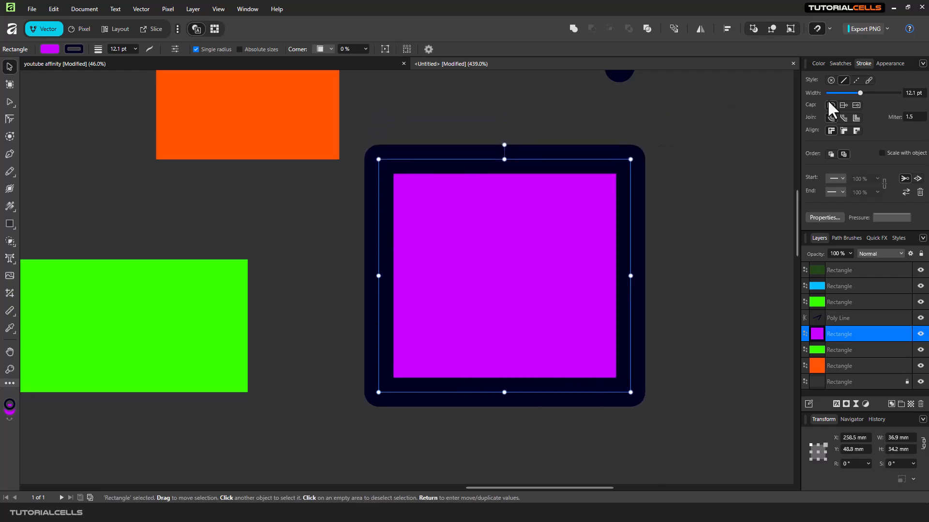
left_click_drag(860, 93, 856, 108)
Step: Enable Scale with object for the purple square's stroke and enlarge the shape to about 44 by 35 mm
left_click(882, 154)
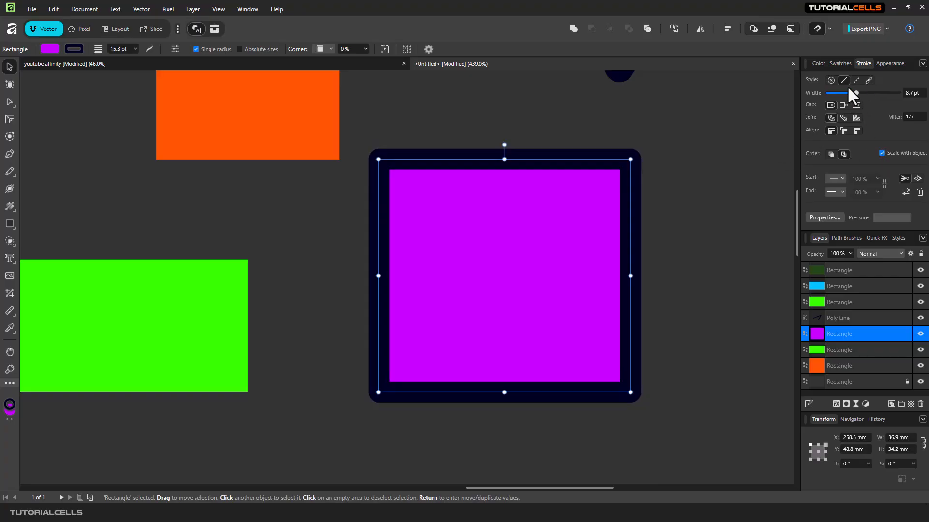
mouse_move(630, 159)
left_mouse_down()
mouse_move(504, 258)
mouse_move(411, 360)
mouse_move(696, 131)
mouse_move(394, 353)
mouse_move(544, 266)
mouse_move(668, 141)
mouse_move(677, 151)
left_mouse_up()
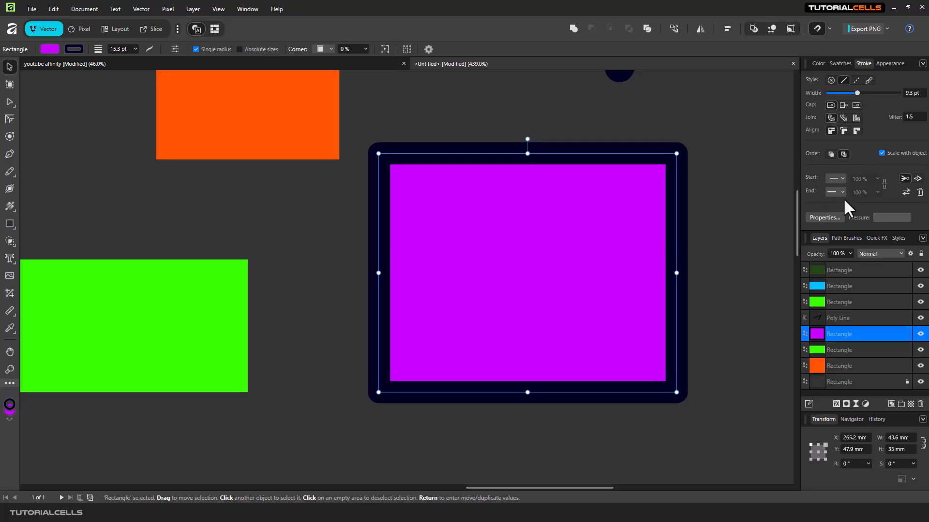
Step: Change the purple rectangle's stroke to a dashed line with a first dash of 2 and a first gap of 3
left_click(855, 80)
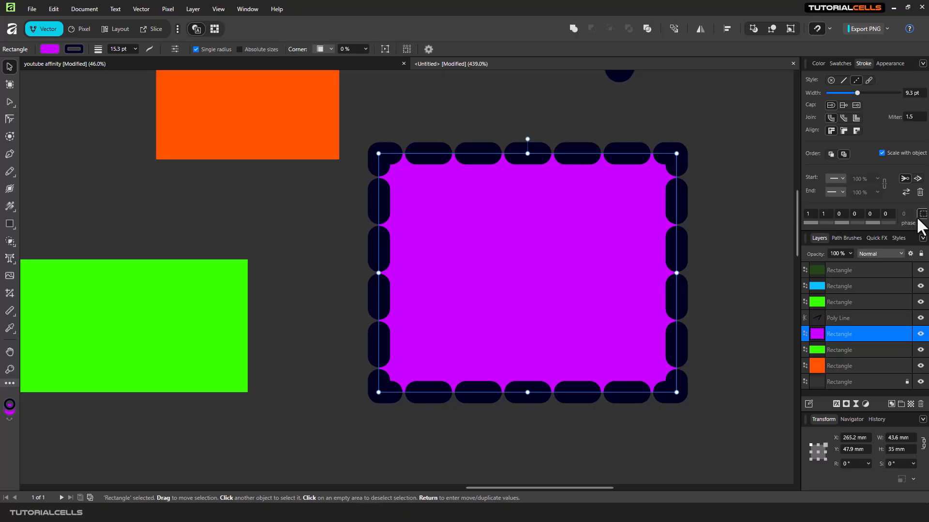
left_click(814, 214)
type("2")
key("Return")
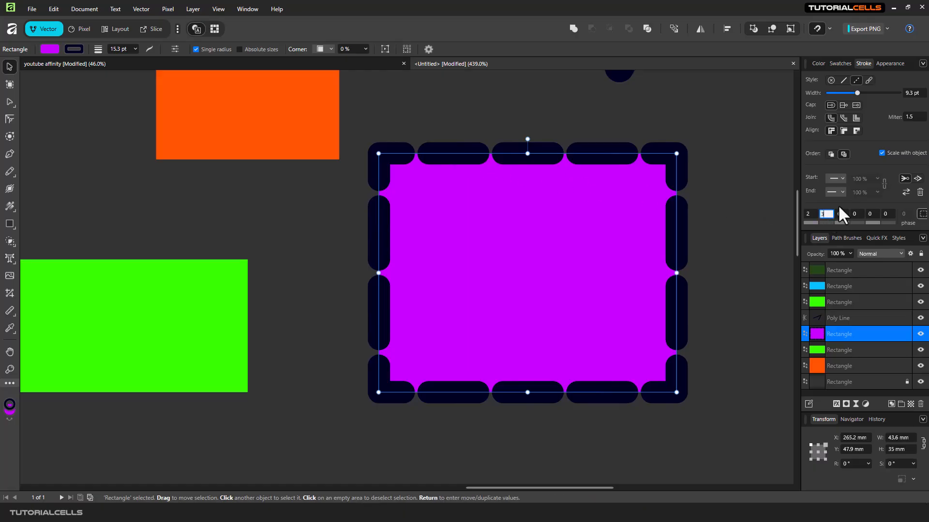
key("Return")
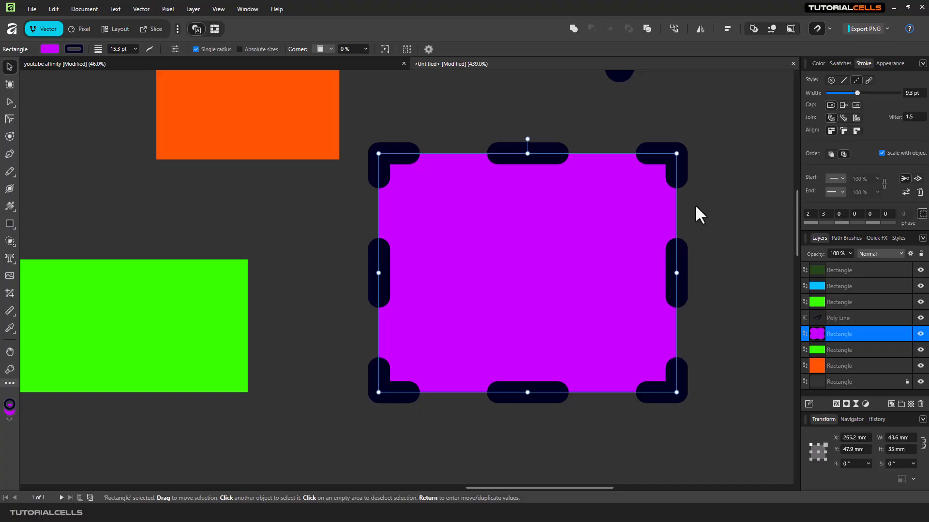
Step: Set the dash pattern's second dash to 0.2, second gap to 0.1 and third dash to 2
left_click(842, 213)
type("0.2")
key("Return")
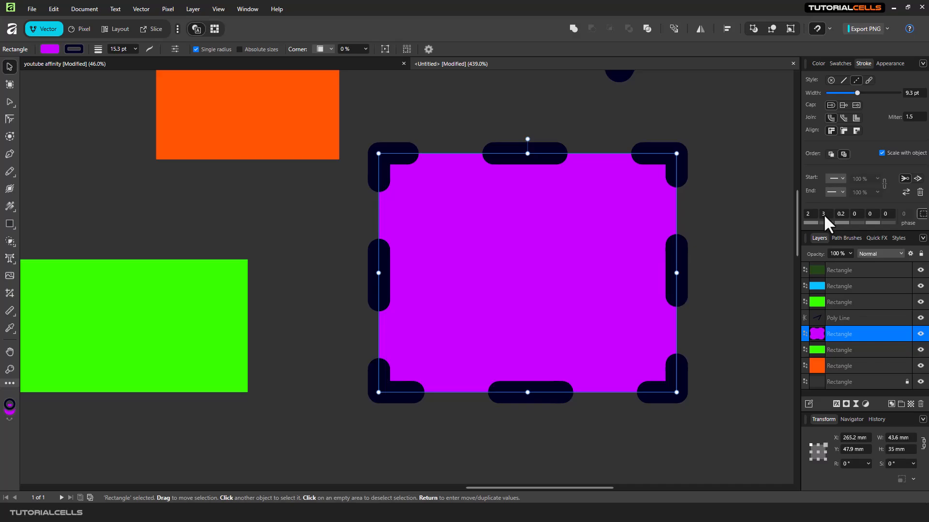
left_click(855, 214)
key("BackSpace")
key("BackSpace")
type("0.1")
key("Return")
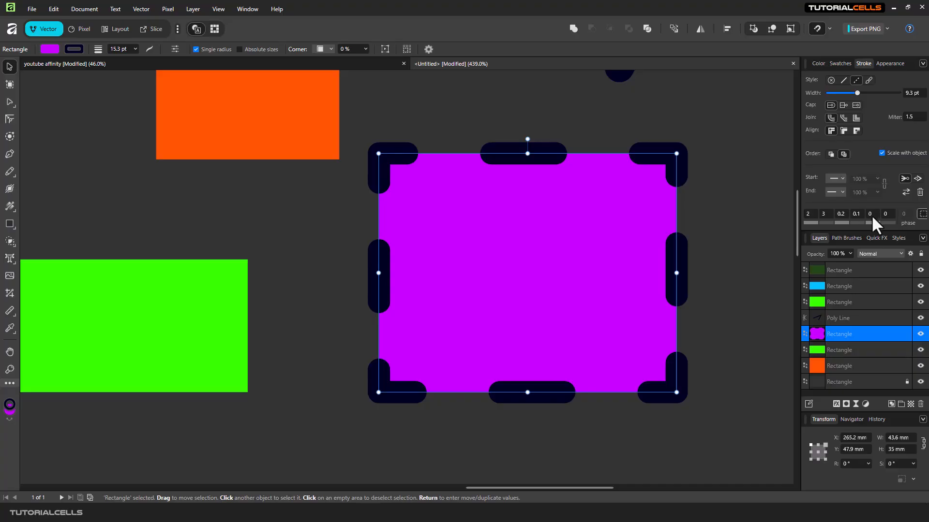
left_click(870, 214)
type("2")
key("Return")
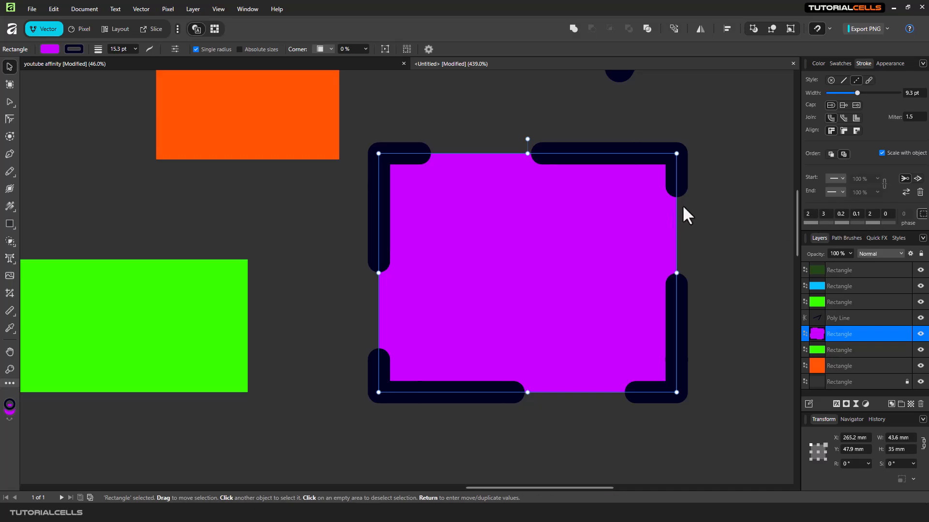
Step: Select the polyline above the purple rectangle and give it a Curved start arrowhead and a Circle end arrowhead
scroll(677, 202, "down", 8)
scroll(624, 97, "up", 8)
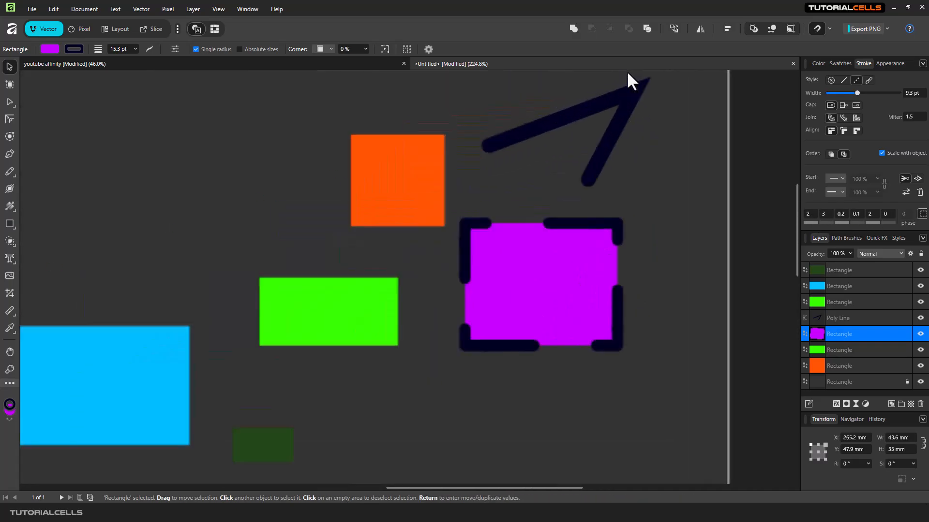
left_click_drag(616, 121, 585, 187)
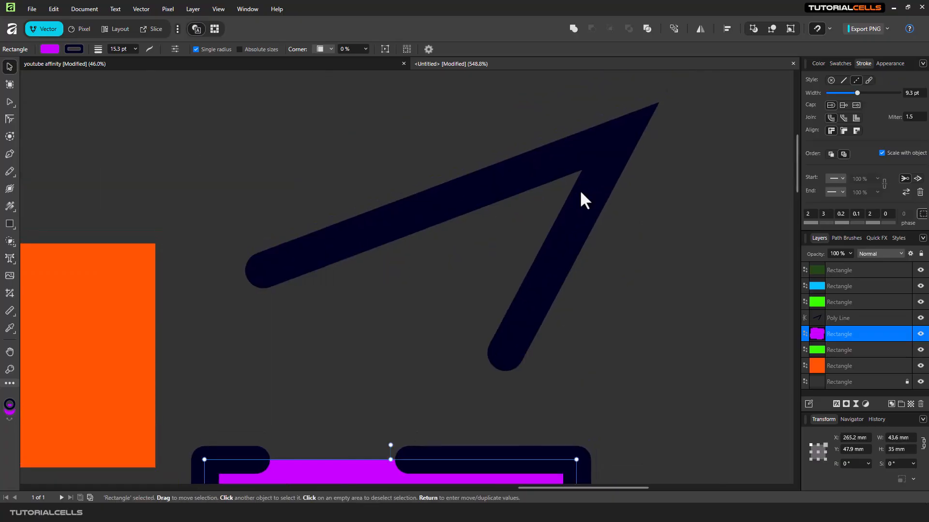
scroll(580, 190, "down", 3)
scroll(541, 193, "down", 2)
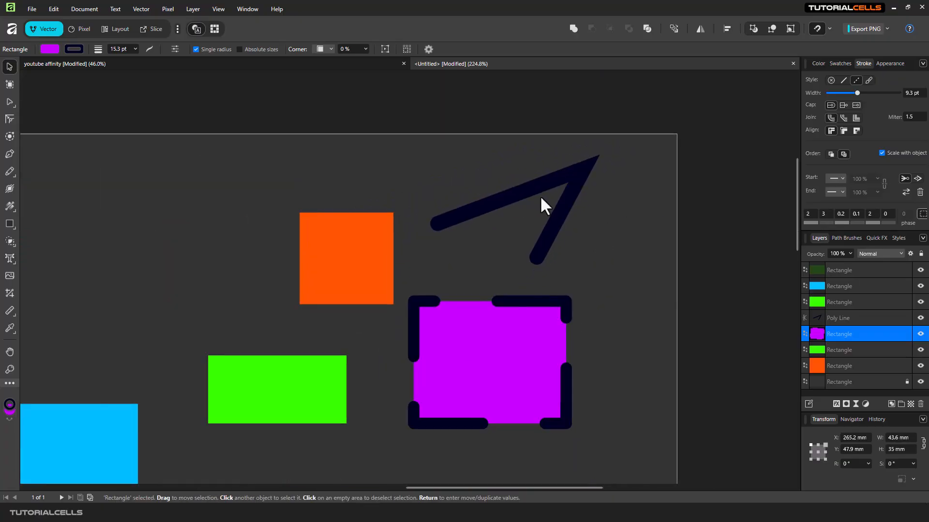
left_click(571, 184)
scroll(571, 183, "up", 3)
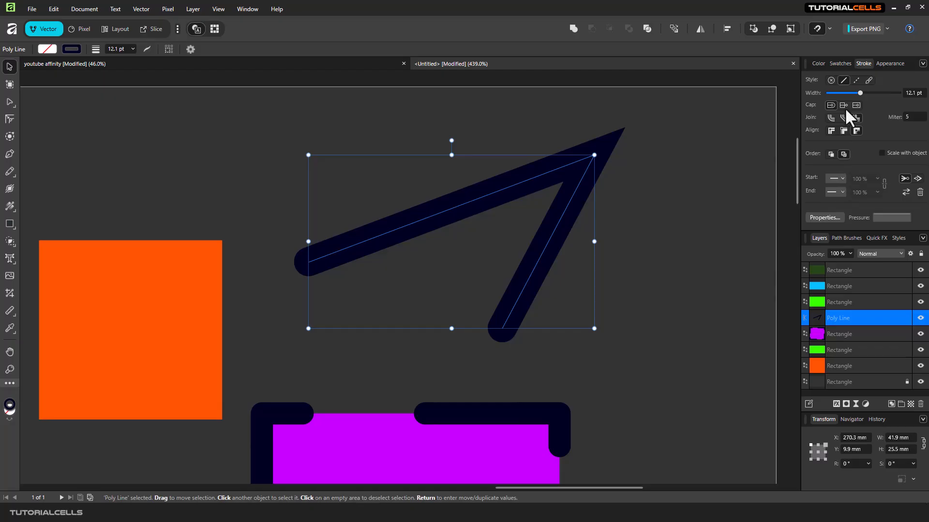
left_click(834, 178)
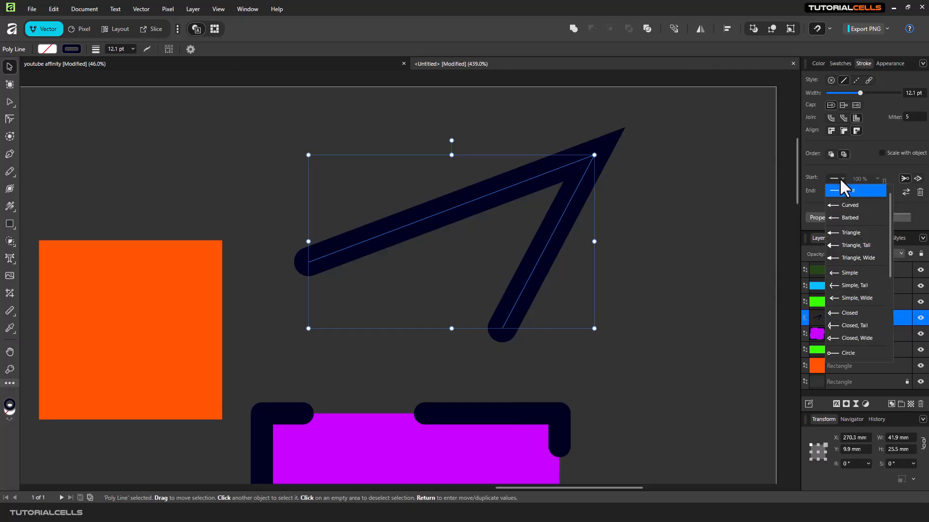
left_click(838, 206)
left_click(835, 192)
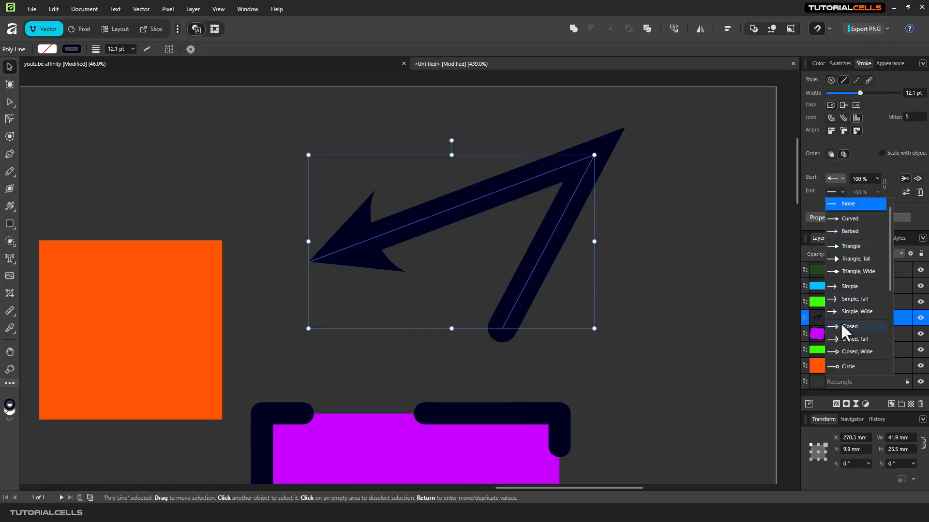
left_click(843, 368)
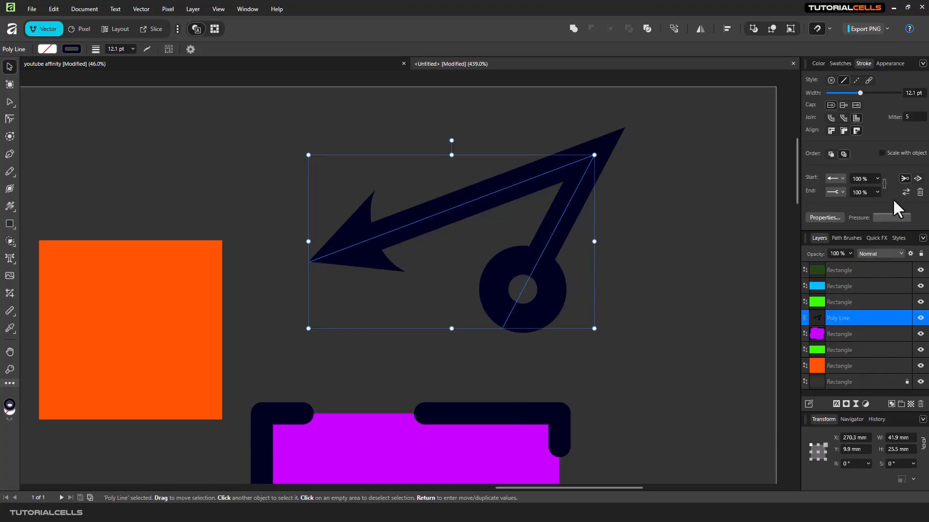
Step: Compare the two arrowhead placements on the polyline and place the arrowheads beyond the line's ends
left_click(917, 179)
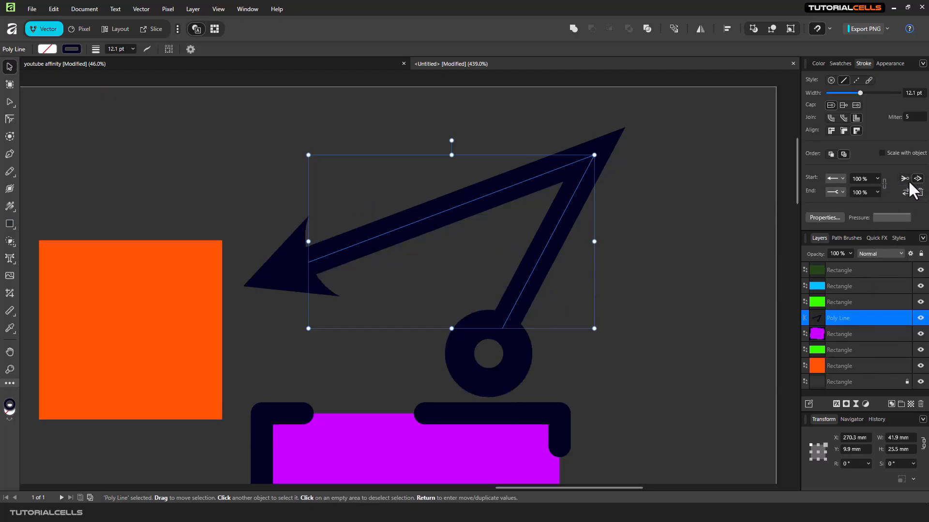
left_click(904, 179)
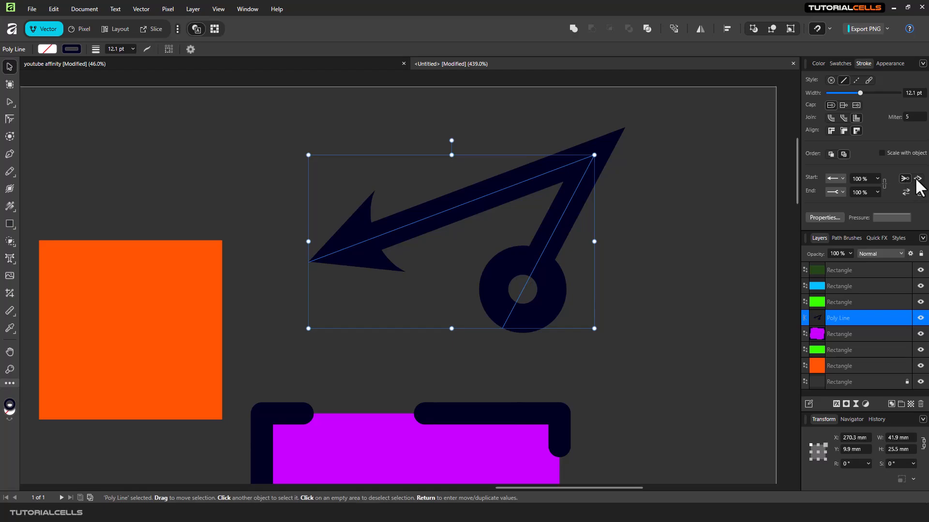
left_click(917, 179)
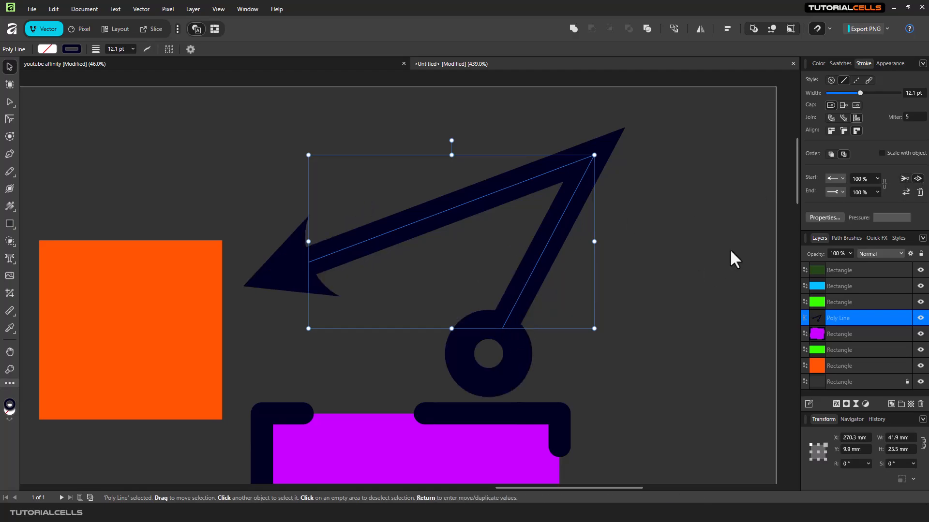
Step: Swap the polyline's start and end arrowheads, and remove both of them
left_click(905, 193)
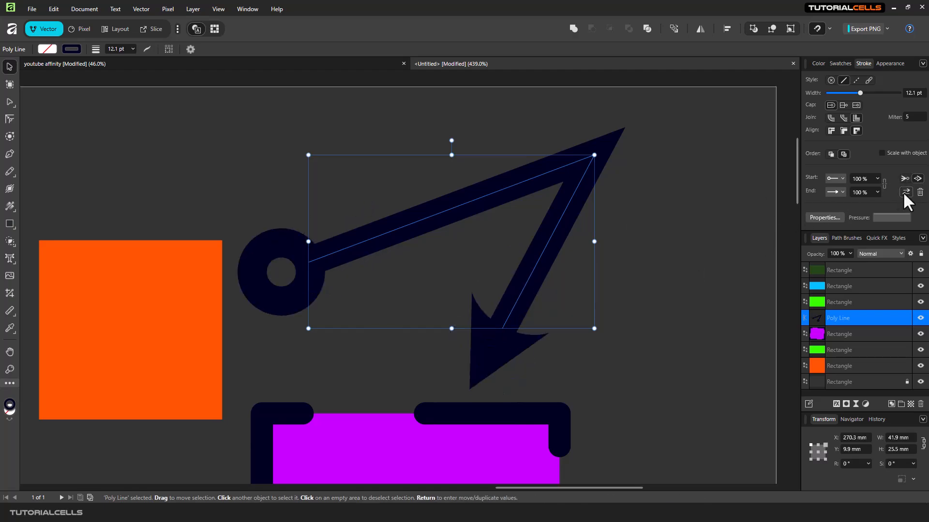
left_click(920, 192)
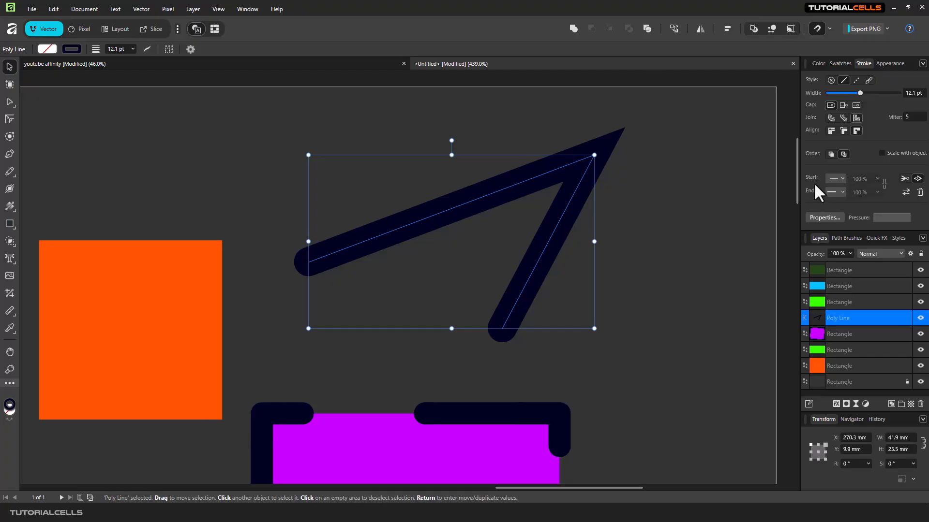
Step: Switch the polyline to the brush stroke style and apply the Acrylic Stroke 01 and Acrylic Stroke 02 path brushes in turn
left_click(868, 81)
left_click(840, 239)
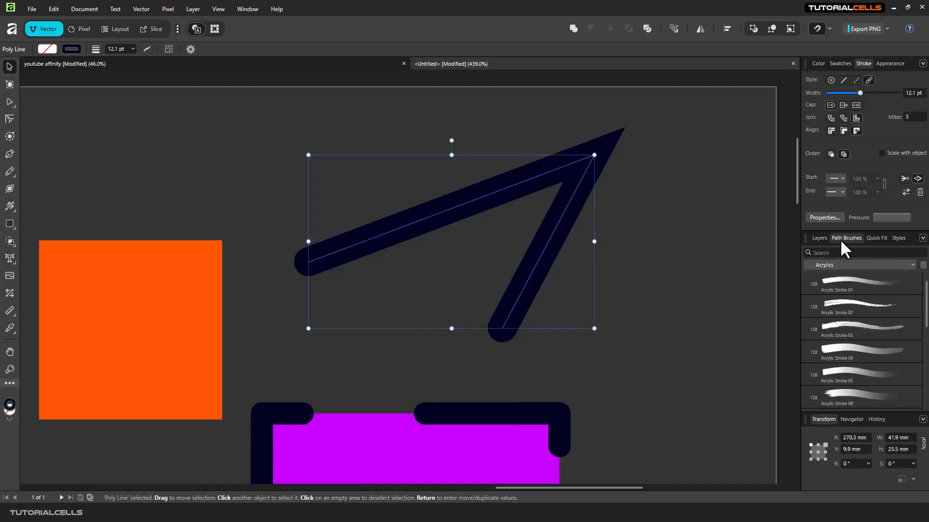
double_click(841, 283)
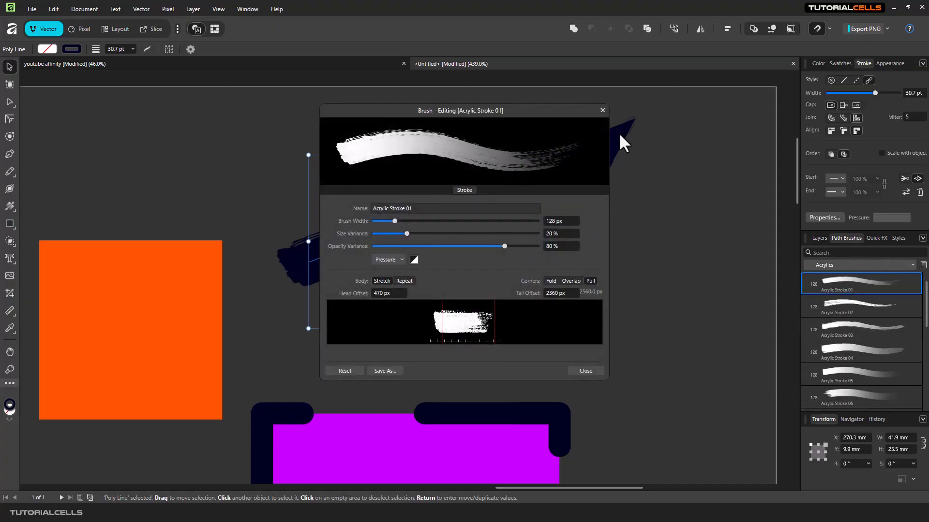
left_click(602, 111)
left_click(831, 306)
scroll(833, 325, "down", 3)
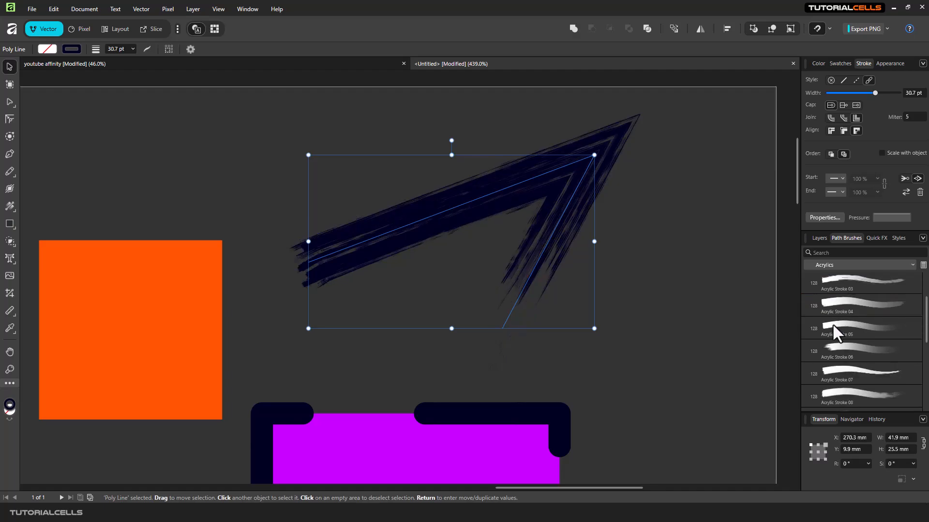
scroll(832, 326, "up", 3)
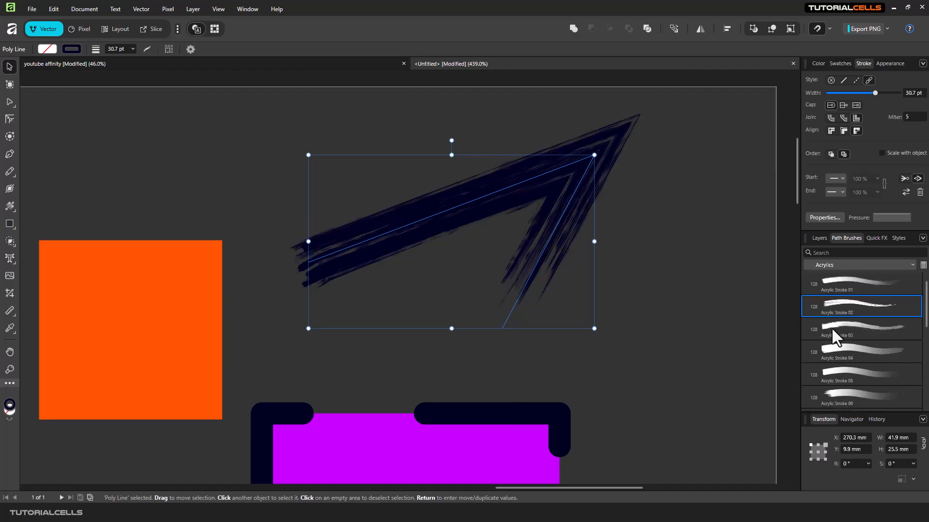
Step: Apply the Acrylic Stroke 03 and Acrylic Stroke 04 path brushes to the polyline in turn
left_click(832, 330)
left_click(841, 349)
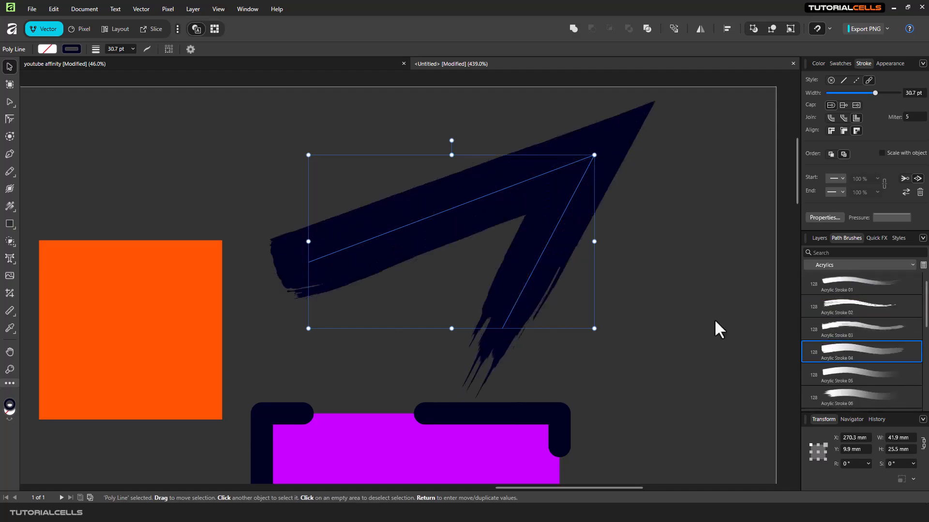
Step: Select the purple rectangle, switch its stroke to the brush style and apply the Acrylic Stroke 02 path brush
scroll(576, 350, "down", 3)
left_click(563, 370)
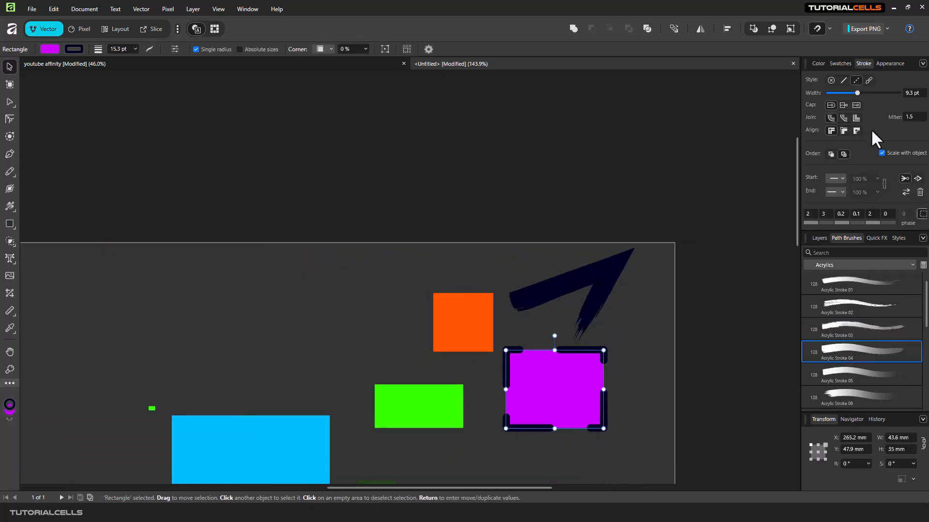
left_click(868, 80)
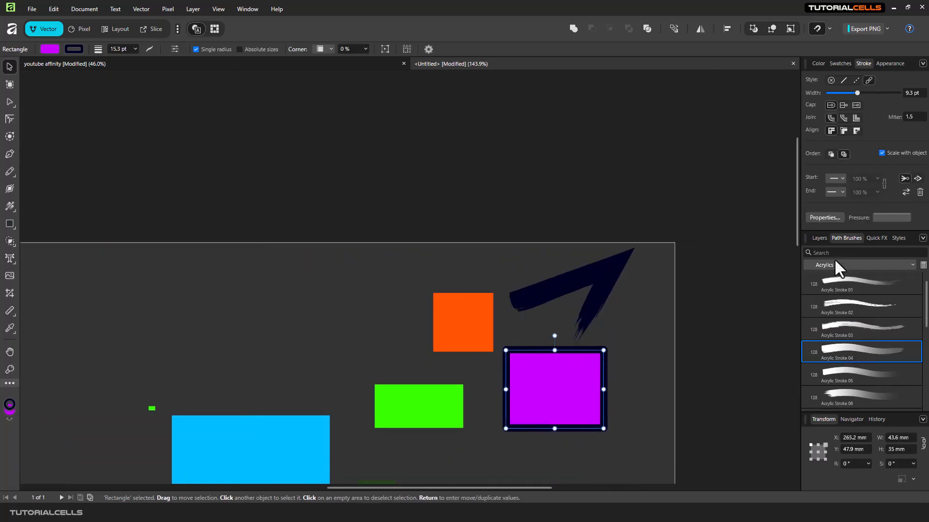
left_click(836, 310)
scroll(578, 388, "up", 1)
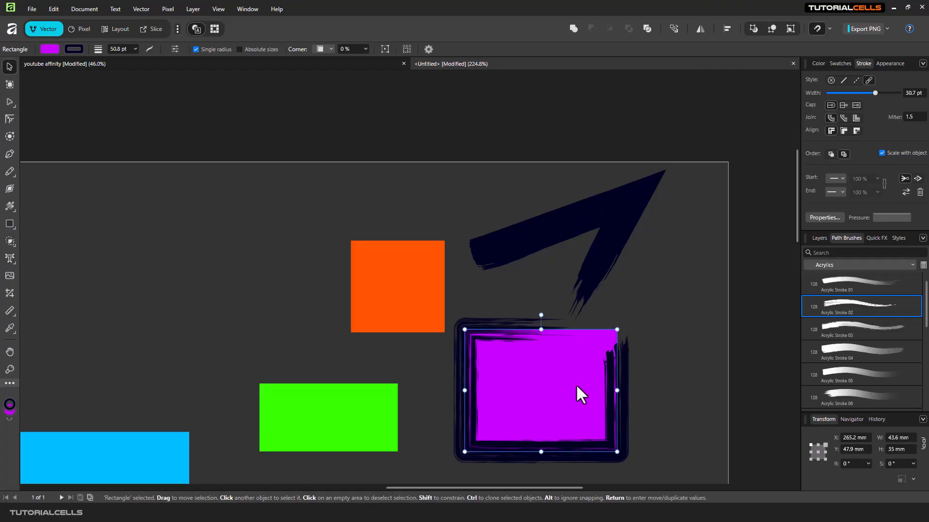
left_click_drag(544, 381, 513, 304)
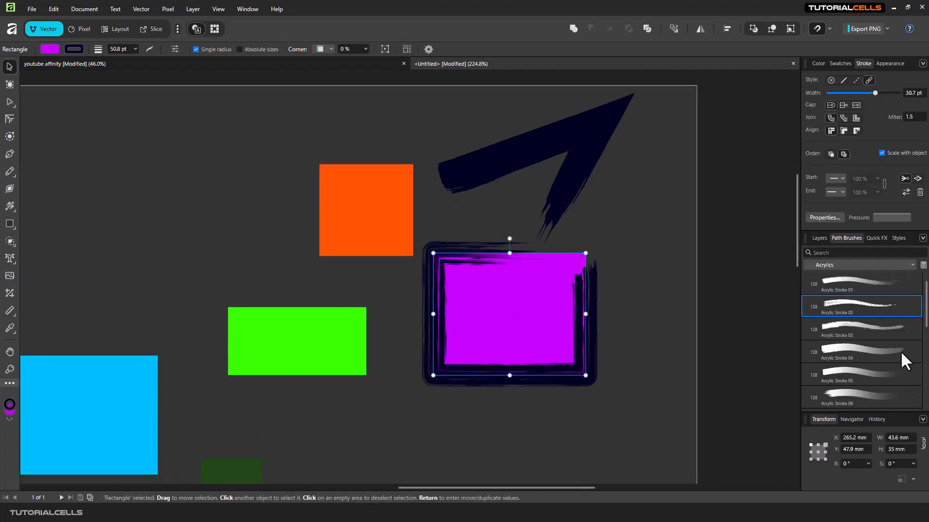
Step: Try the Dry Media brushes Charcoal Dry, Woodless Square, Chalk on Paper, Greasy Pastel and Blurry Pastel on the purple rectangle's stroke
scroll(858, 291, "down", 4)
left_click(855, 265)
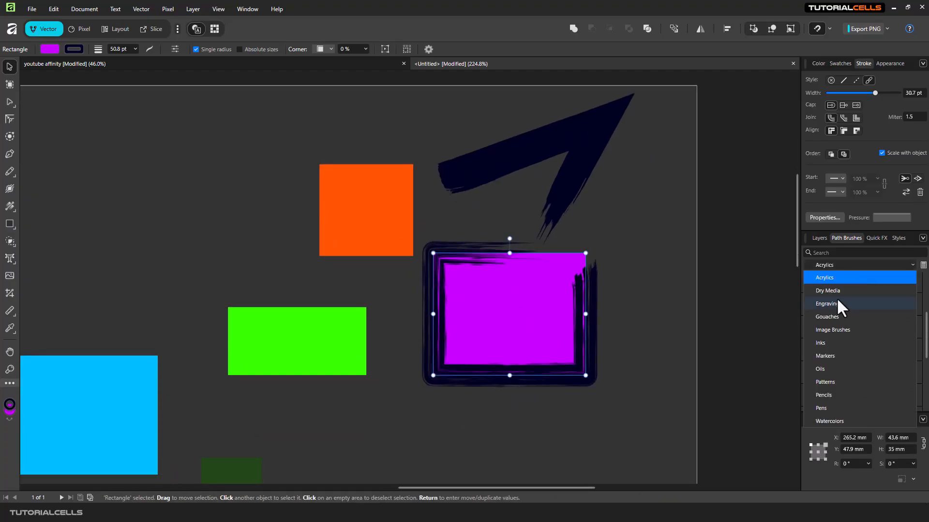
left_click(837, 293)
left_click(837, 300)
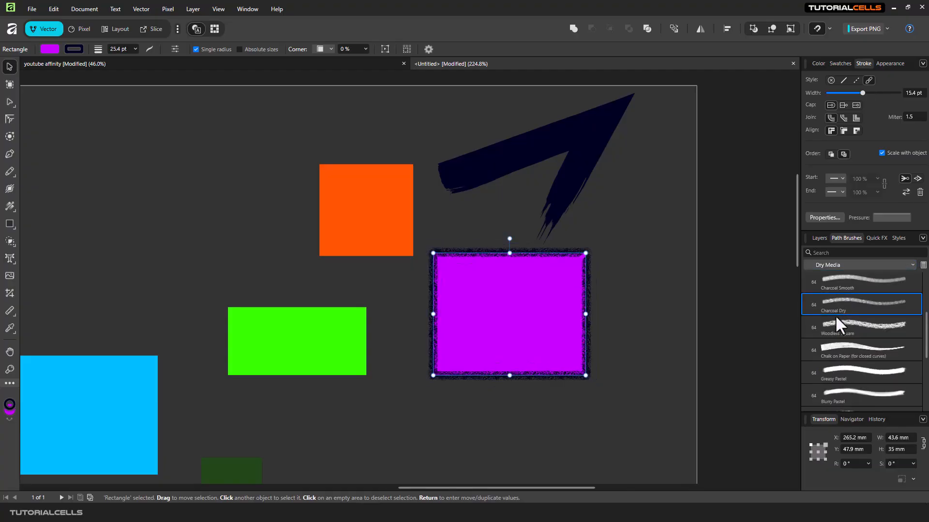
left_click(835, 324)
left_click(836, 350)
left_click(836, 373)
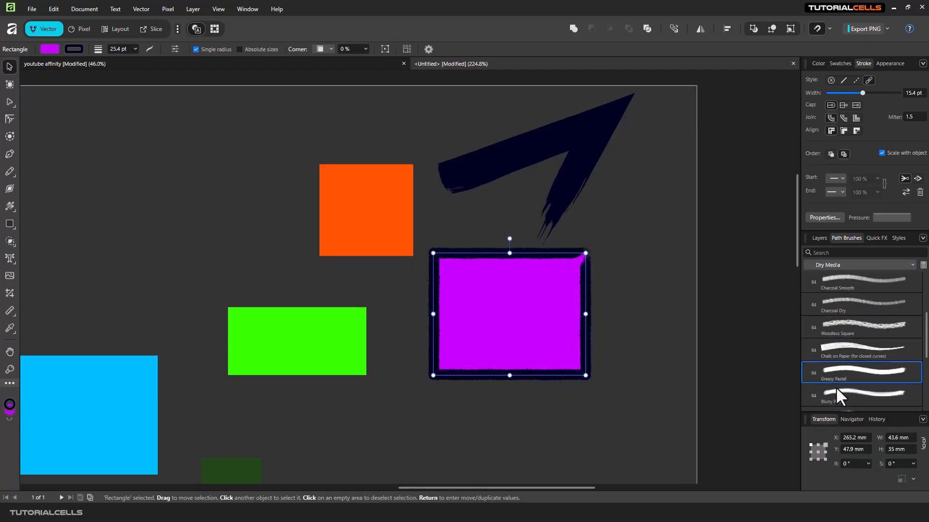
left_click(839, 387)
Step: Browse the Oils path brushes and apply Fine Oil 01, then Light Glazing Oil 04, to the purple rectangle
scroll(843, 376, "down", 3)
left_click(849, 264)
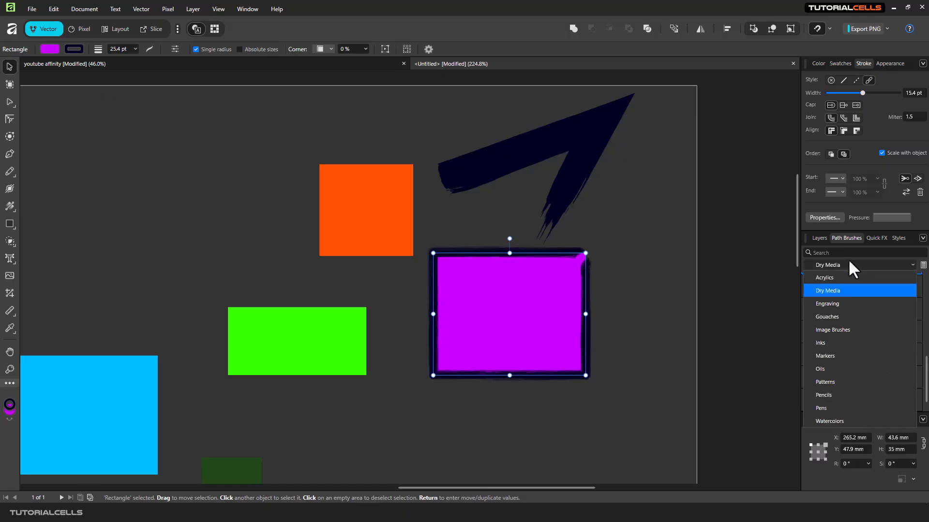
left_click(825, 368)
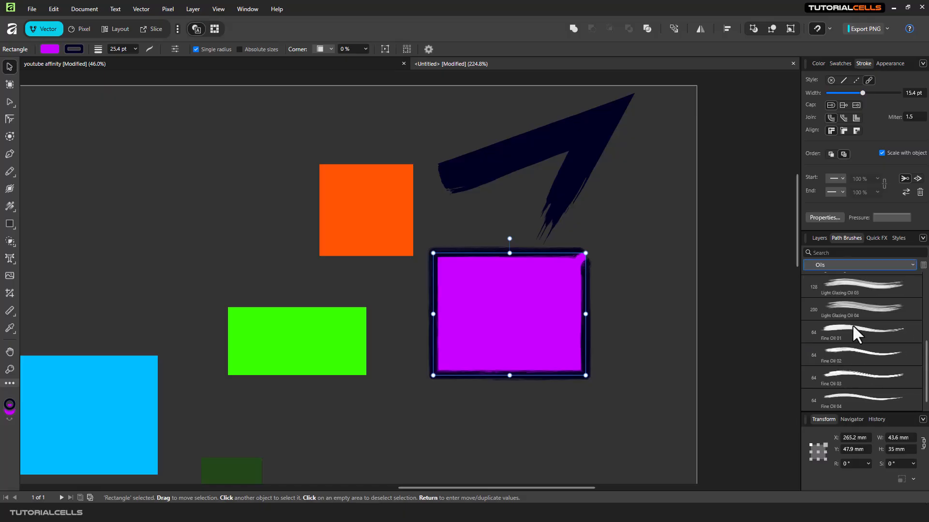
left_click(853, 324)
left_click(852, 305)
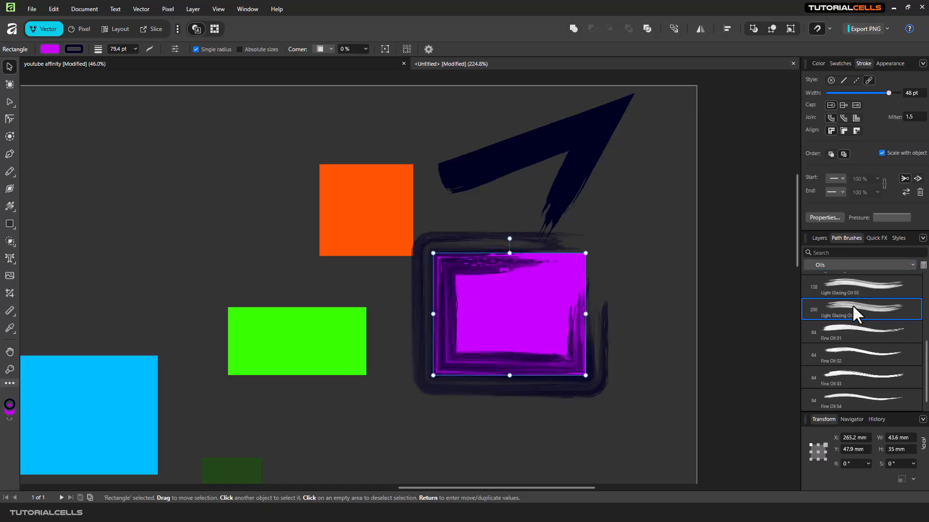
Step: Move the polyline about 5 mm to the left and try to expand its brush stroke
left_click(603, 123)
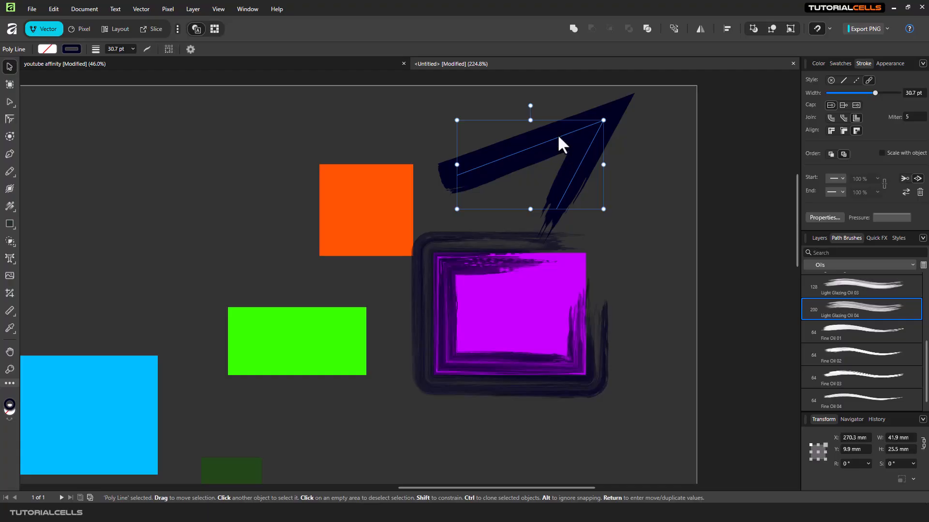
mouse_move(558, 138)
left_mouse_down()
mouse_move(211, 183)
mouse_move(504, 166)
mouse_move(506, 149)
left_mouse_up()
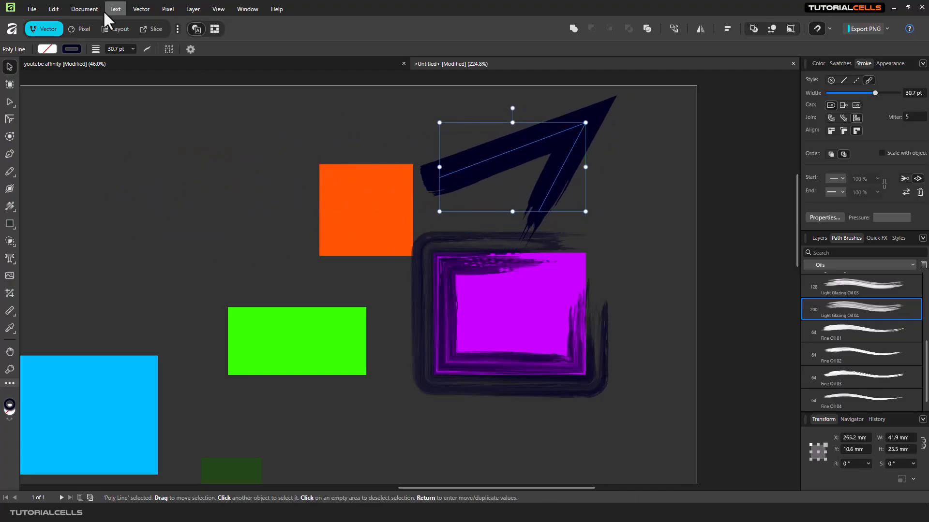
left_click(141, 9)
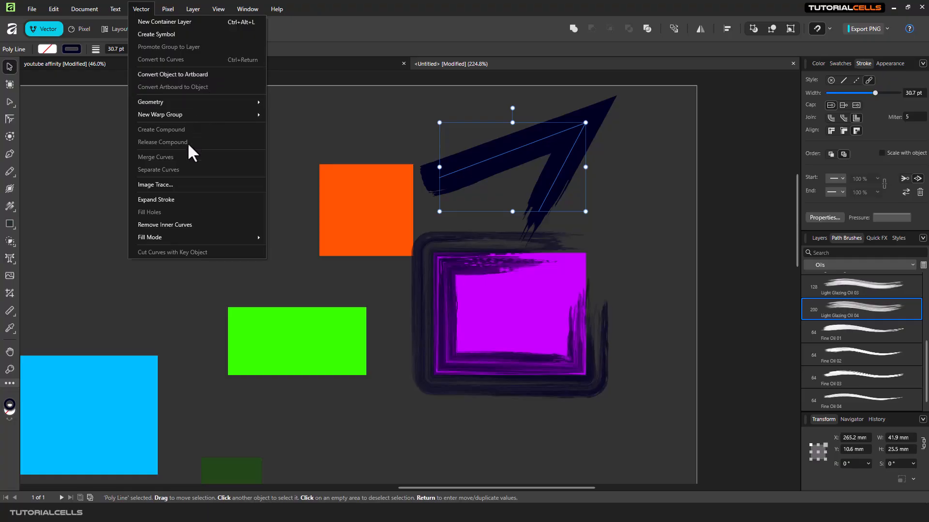
left_click(158, 199)
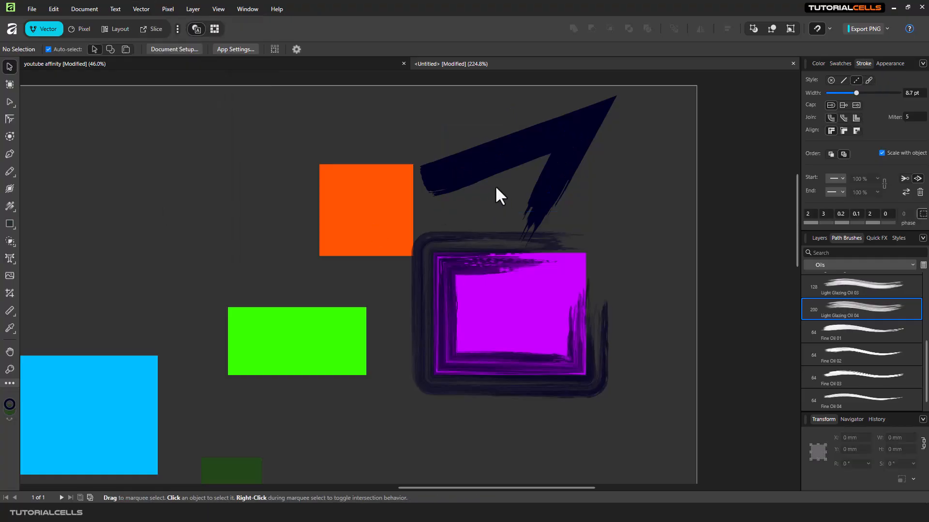
Step: Shift the polyline slightly right, change its stroke to the solid line style and expand the stroke
left_click_drag(519, 154, 559, 137)
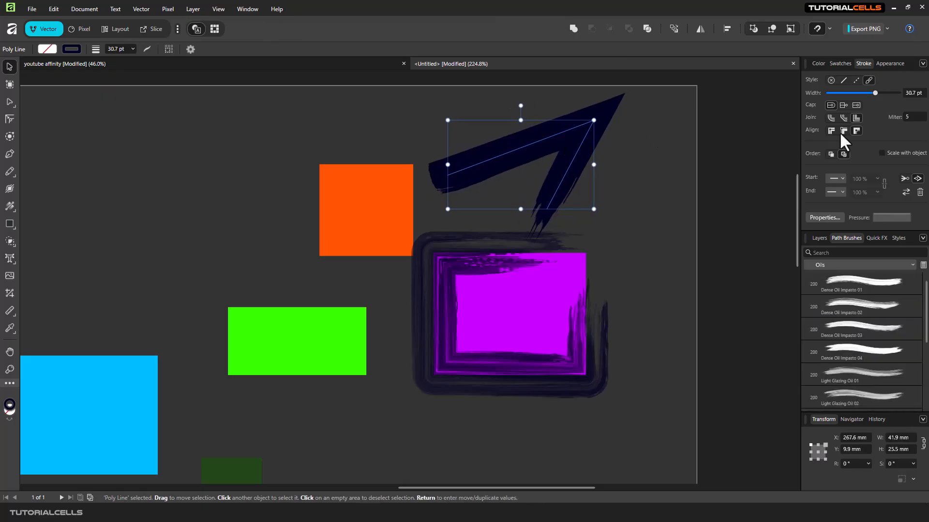
left_click(843, 80)
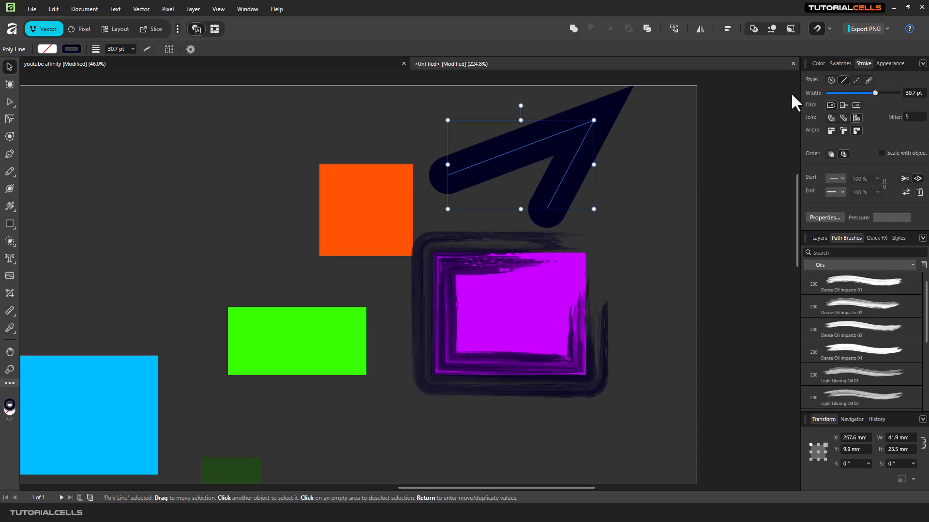
left_click(143, 8)
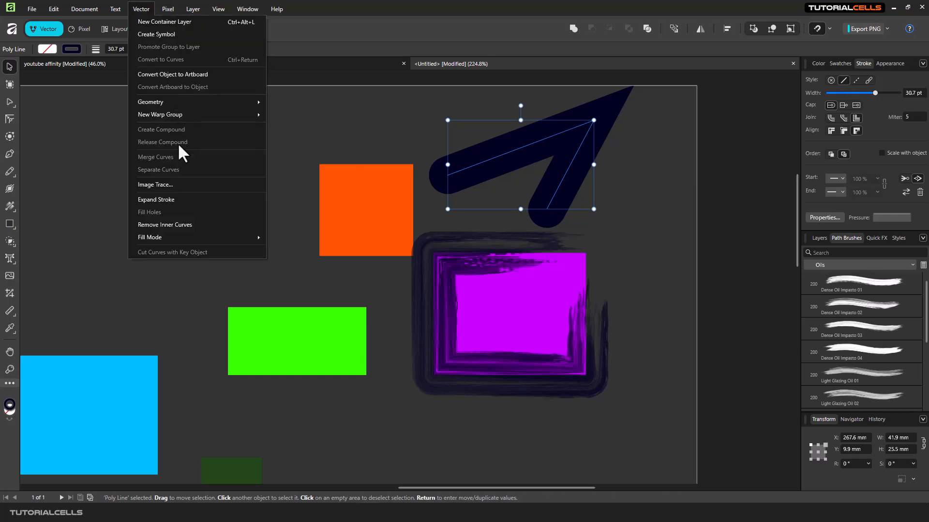
left_click(169, 199)
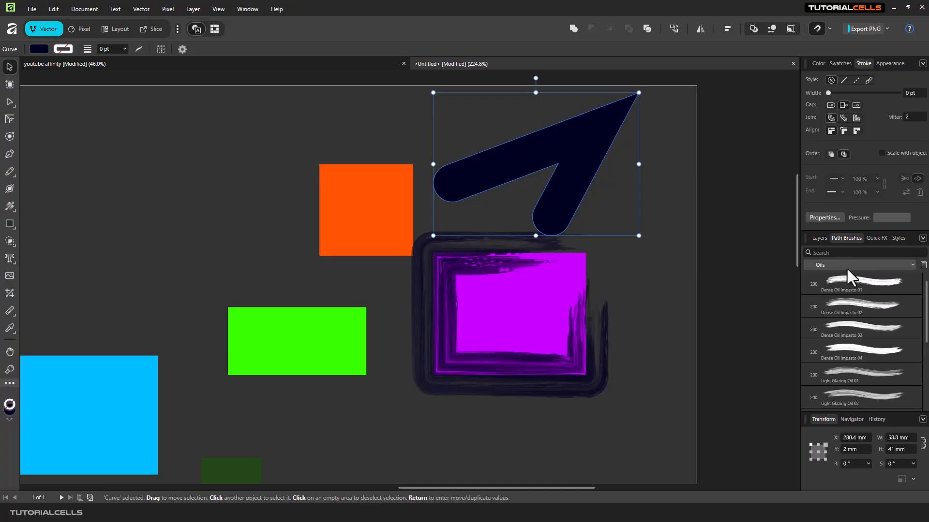
Step: Show the layer list to inspect the expanded curve and move the curve about 3.7 mm to the left
left_click(823, 239)
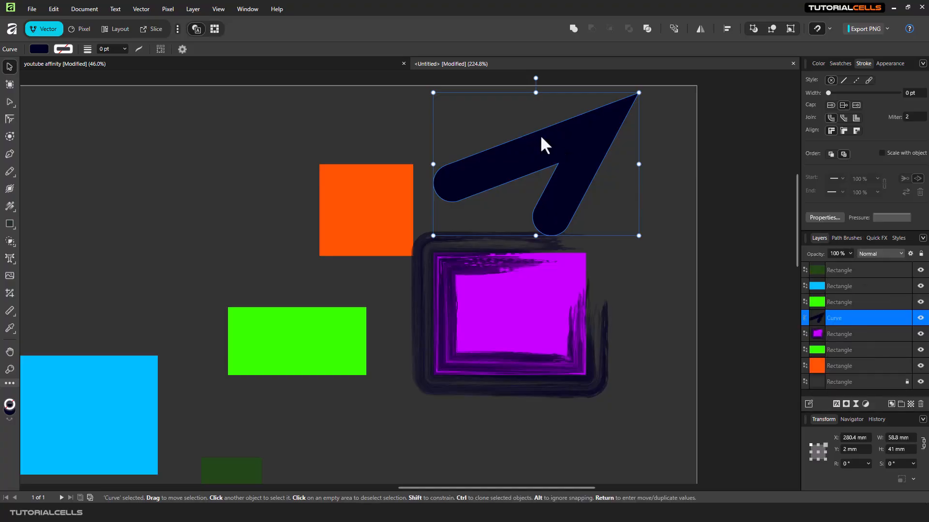
mouse_move(557, 146)
left_mouse_down()
mouse_move(538, 145)
mouse_move(556, 146)
left_mouse_up()
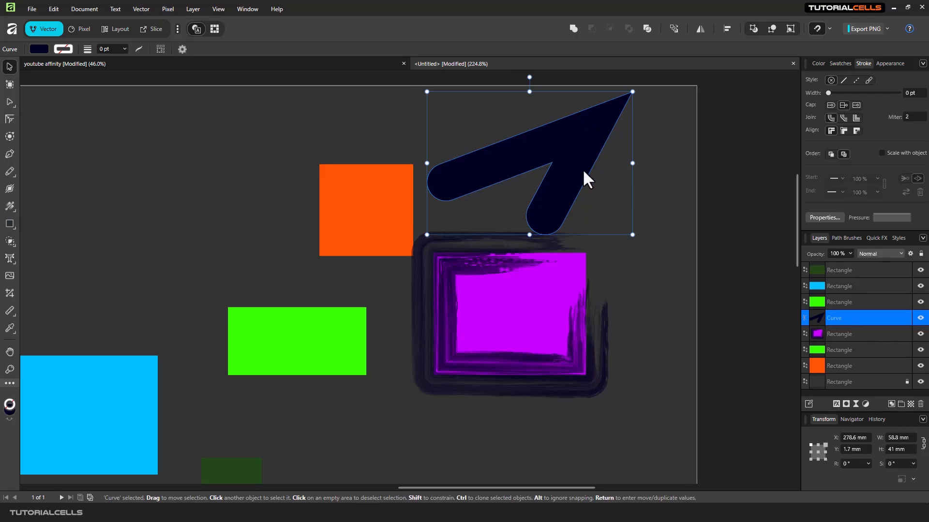
left_click(141, 8)
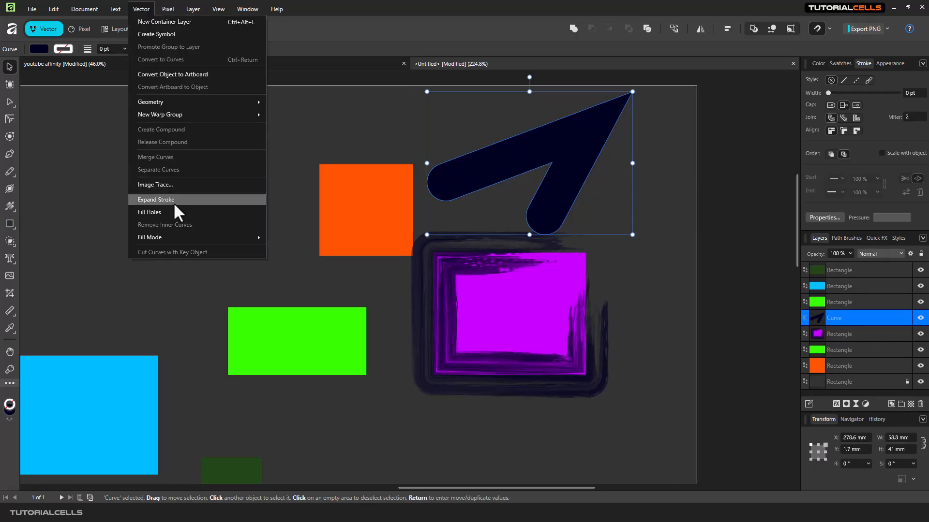
left_click(538, 156)
left_click_drag(533, 153, 527, 154)
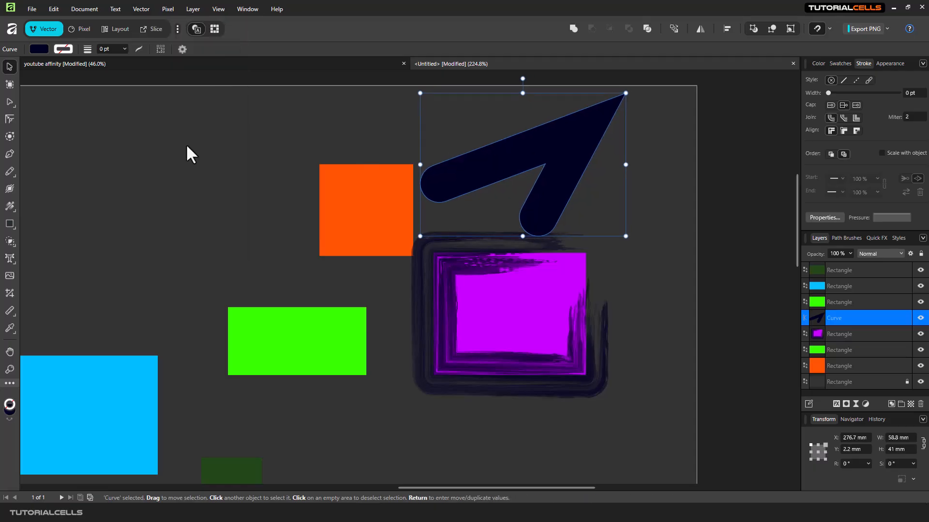
Step: Move the expanded curve's inner corner node to about X 253.1 mm, Y 20.6 mm and its tip node to about X 273.6 mm, Y 4.1 mm
left_click(7, 103)
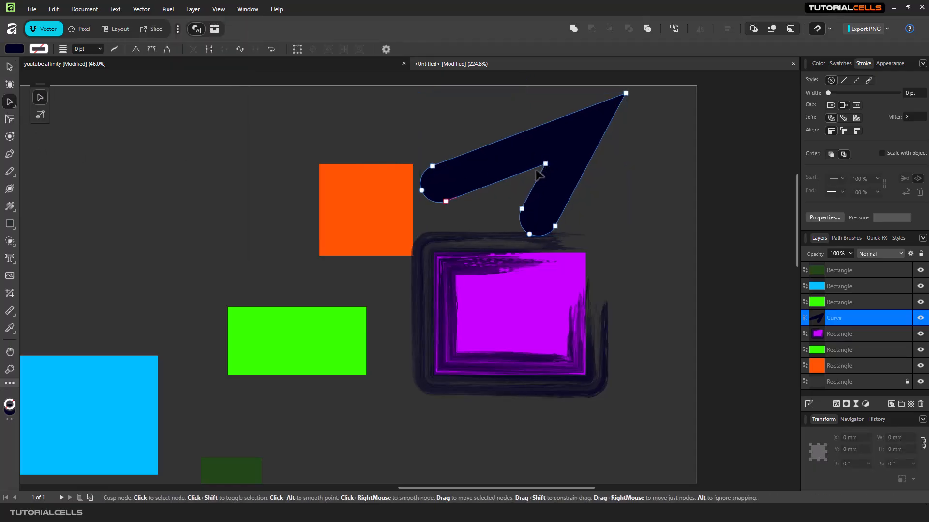
left_click_drag(546, 163, 543, 157)
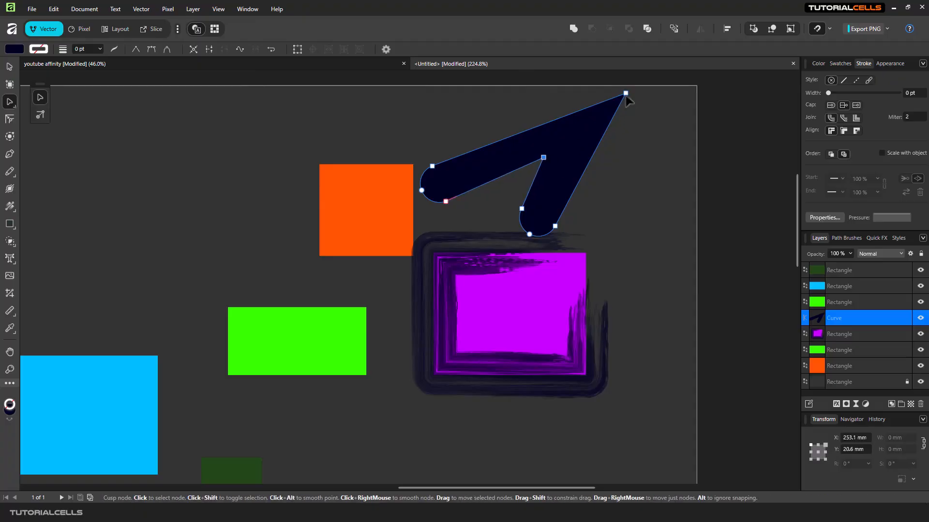
mouse_move(626, 95)
left_mouse_down()
mouse_move(624, 115)
mouse_move(615, 100)
left_mouse_up()
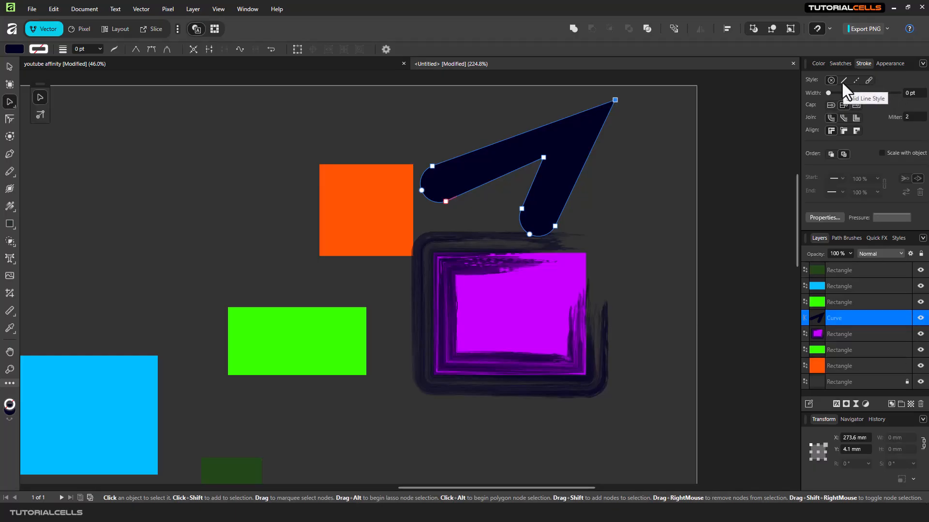
left_click(141, 10)
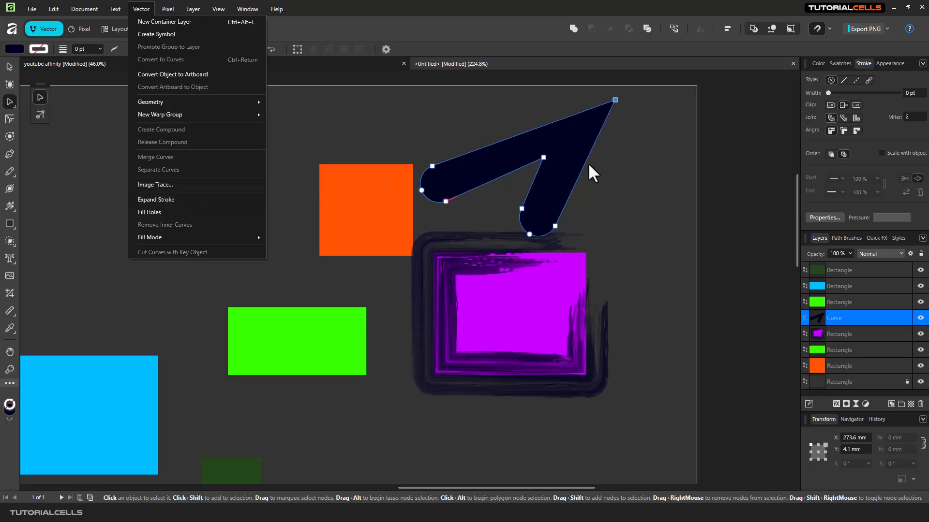
left_click(556, 148)
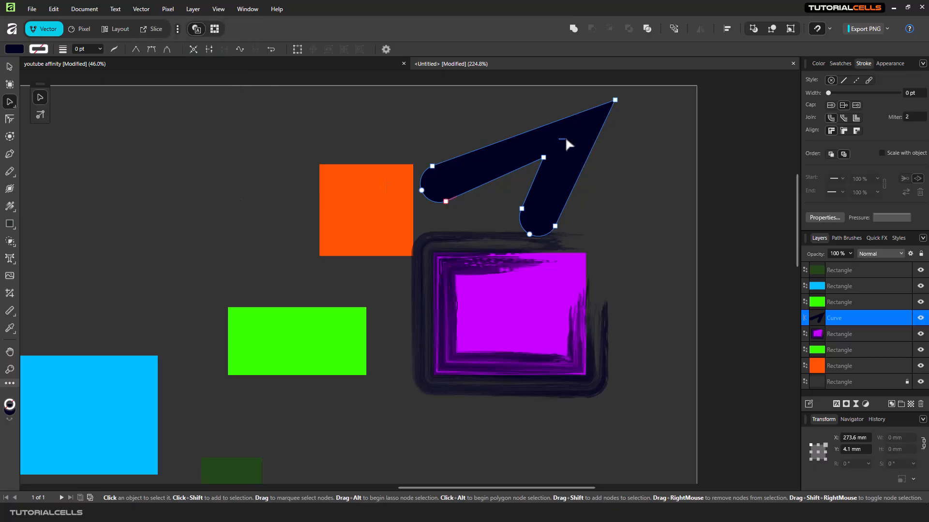
Step: Select the purple rectangle and move it about 3.7 mm left and 3.8 mm down with the Move tool
left_click(503, 267)
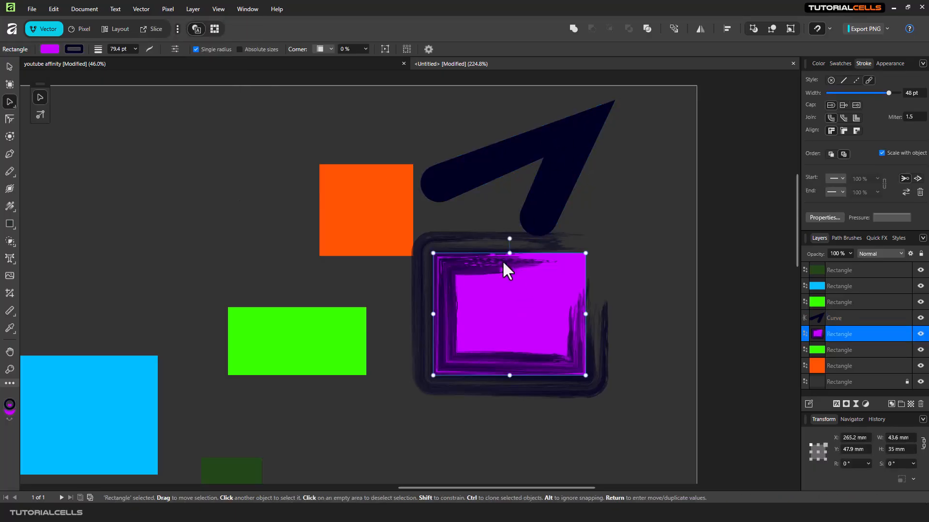
left_click(9, 66)
left_click_drag(573, 295, 567, 312)
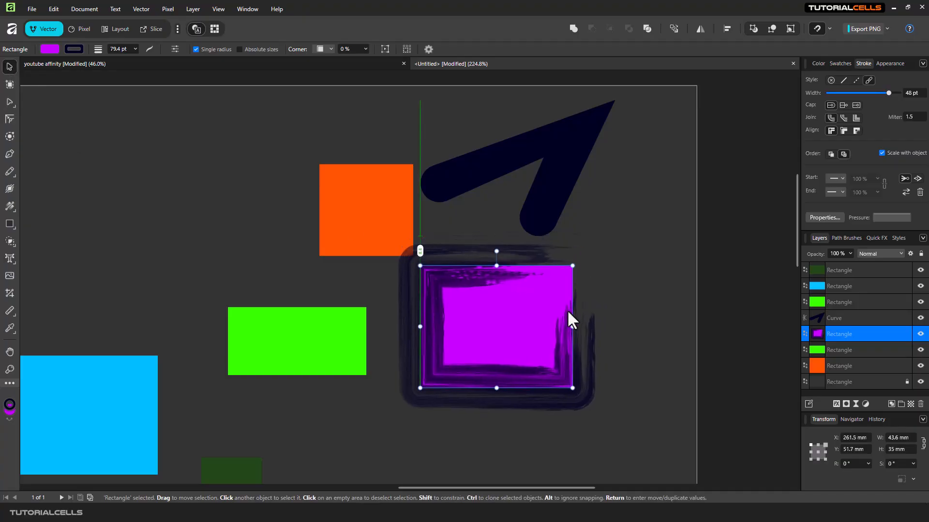